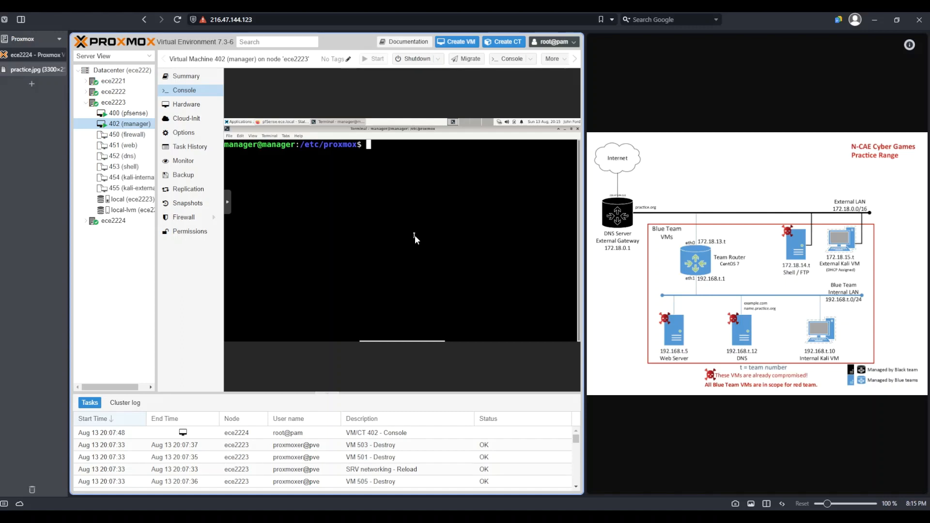
Step: List the files in /etc/proxmox and open config.ini in the Mousepad editor
{"action": "type", "text": "ls"}
{"action": "key", "text": "Return"}
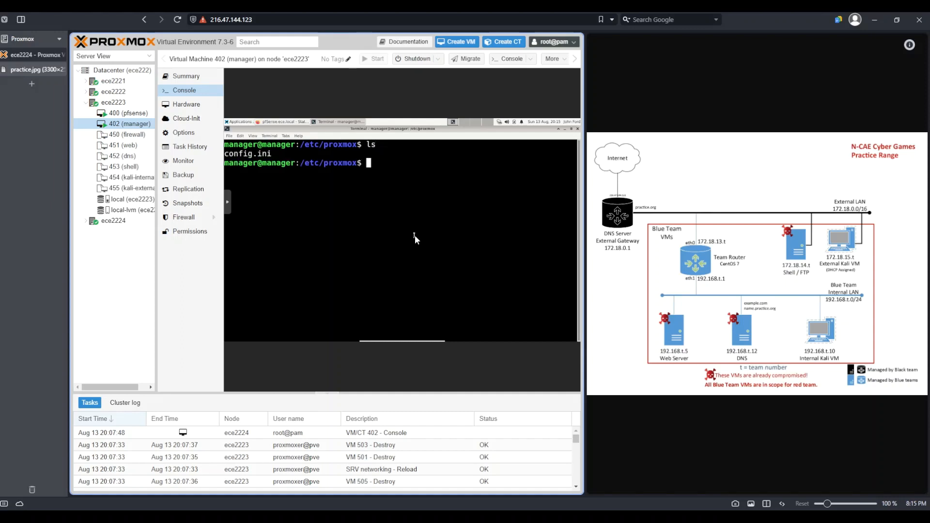
{"action": "left_click_drag", "start_coordinate": [271, 154], "coordinate": [225, 154]}
{"action": "double_click", "coordinate": [304, 145]}
{"action": "left_click_drag", "start_coordinate": [332, 146], "coordinate": [364, 145]}
{"action": "left_click", "coordinate": [399, 158]}
{"action": "type", "text": "mou"}
{"action": "type", "text": "sepad "}
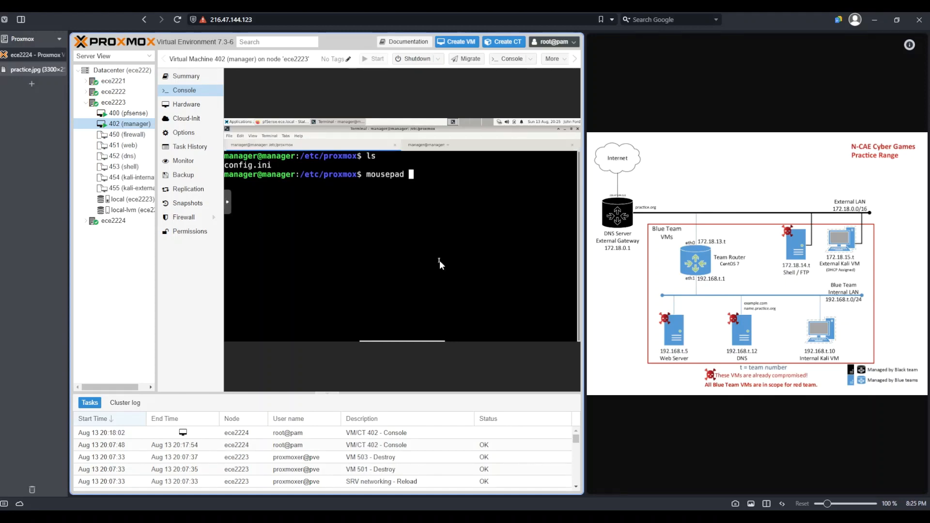
{"action": "type", "text": "config.ini"}
{"action": "key", "text": "Return"}
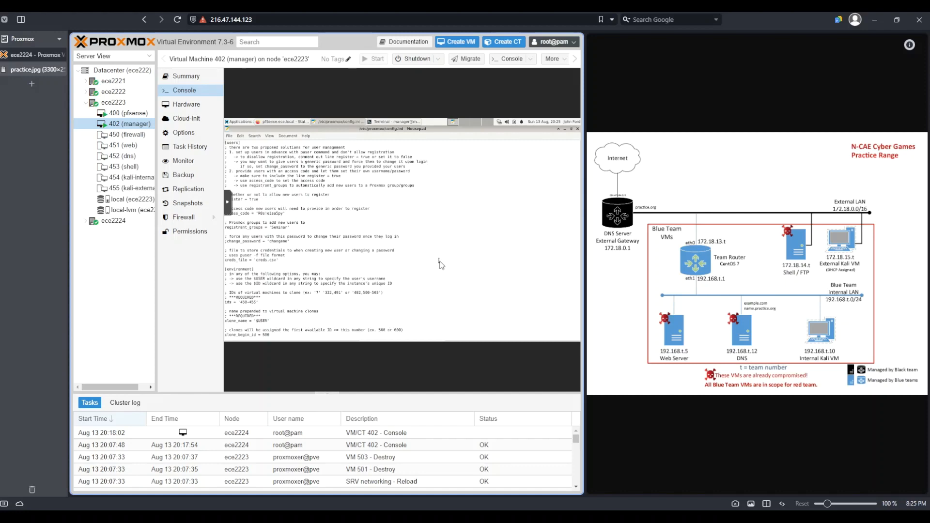
Step: Enlarge the editor text and review the user registration settings in the [users] section
{"action": "key", "text": "ctrl+plus"}
{"action": "key", "text": "ctrl+plus"}
{"action": "key", "text": "ctrl+plus"}
{"action": "key", "text": "ctrl+plus"}
{"action": "key", "text": "ctrl+plus"}
{"action": "key", "text": "ctrl+plus"}
{"action": "key", "text": "ctrl+plus"}
{"action": "key", "text": "ctrl+plus"}
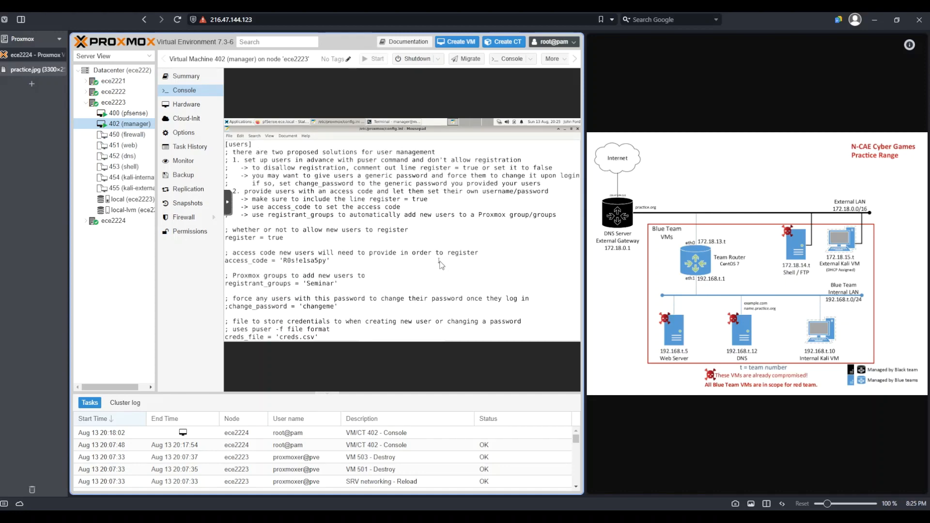
{"action": "key", "text": "ctrl+plus"}
{"action": "key", "text": "ctrl+plus"}
{"action": "key", "text": "ctrl+plus"}
{"action": "key", "text": "ctrl+plus"}
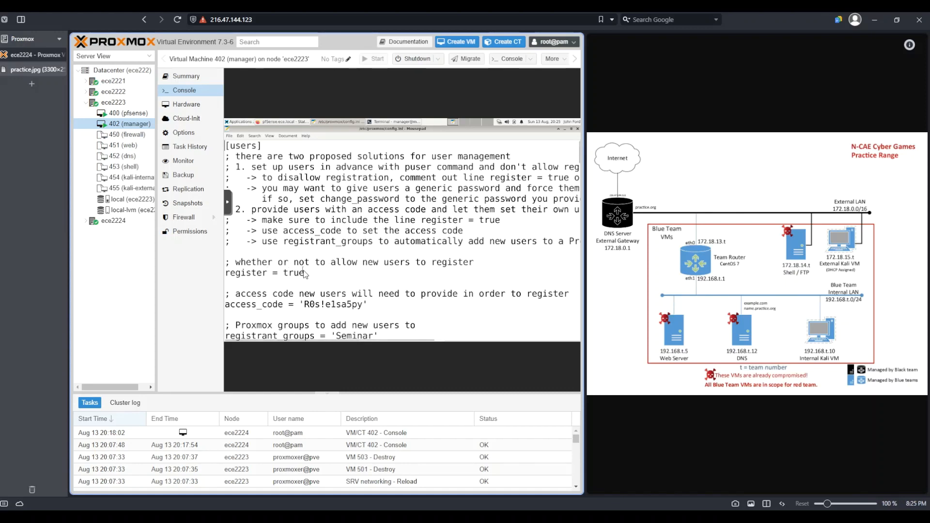
{"action": "left_click_drag", "start_coordinate": [298, 273], "coordinate": [235, 274]}
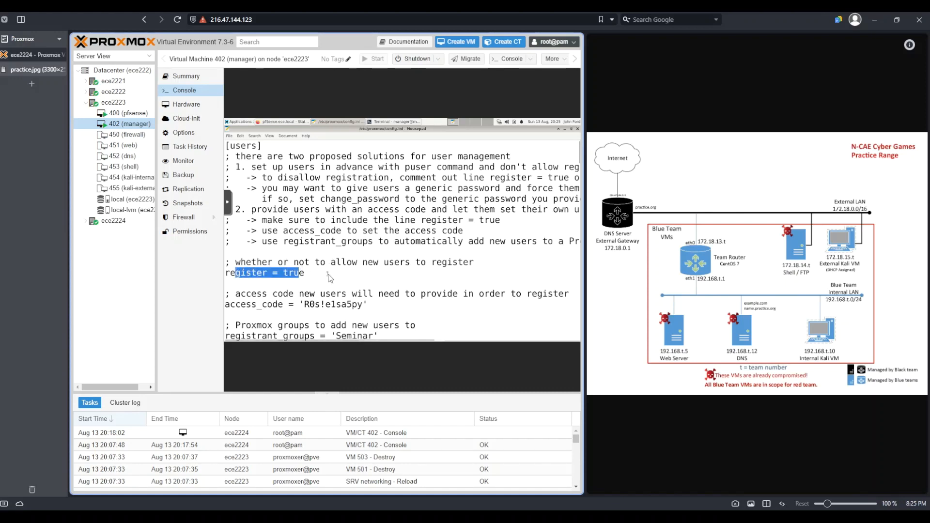
{"action": "scroll", "coordinate": [329, 278], "scroll_direction": "down", "scroll_amount": 1}
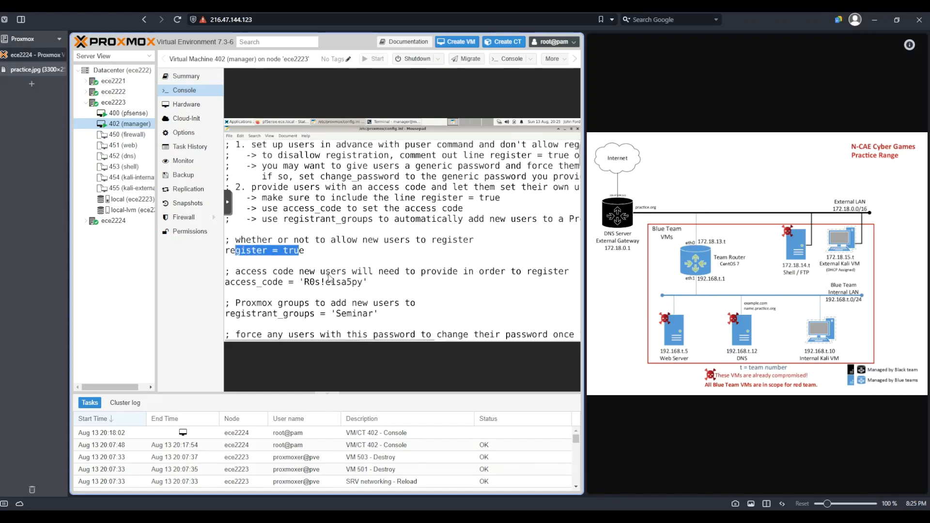
{"action": "left_click", "coordinate": [319, 238]}
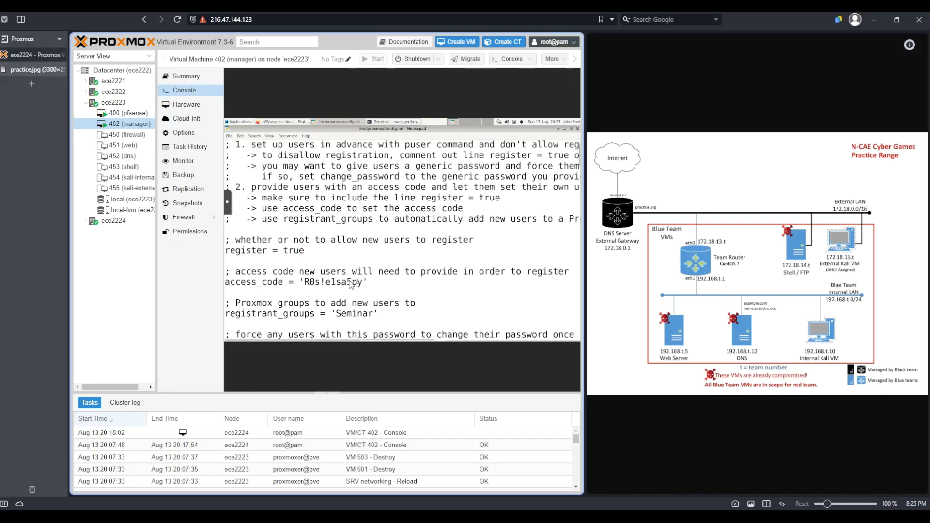
Step: Replace the access_code value with a new registration access code
{"action": "left_click_drag", "start_coordinate": [363, 282], "coordinate": [304, 281]}
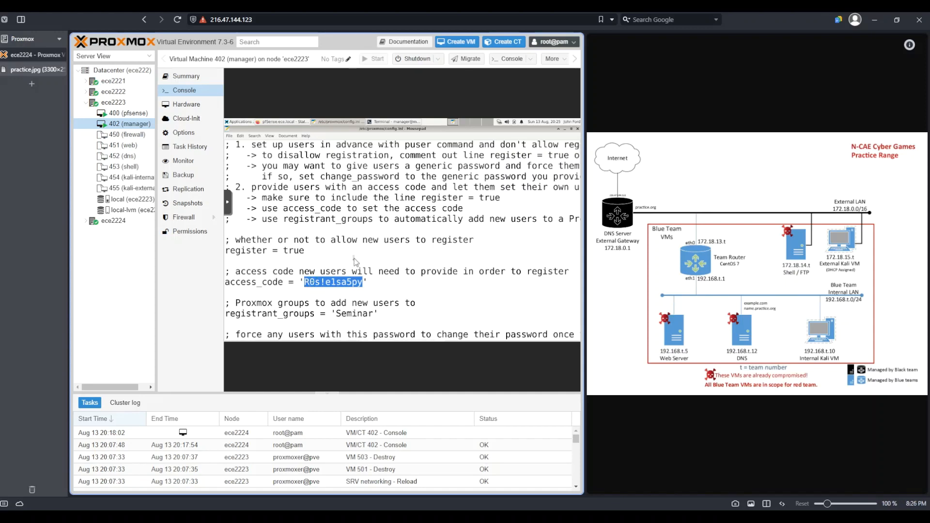
{"action": "key", "text": "BackSpace"}
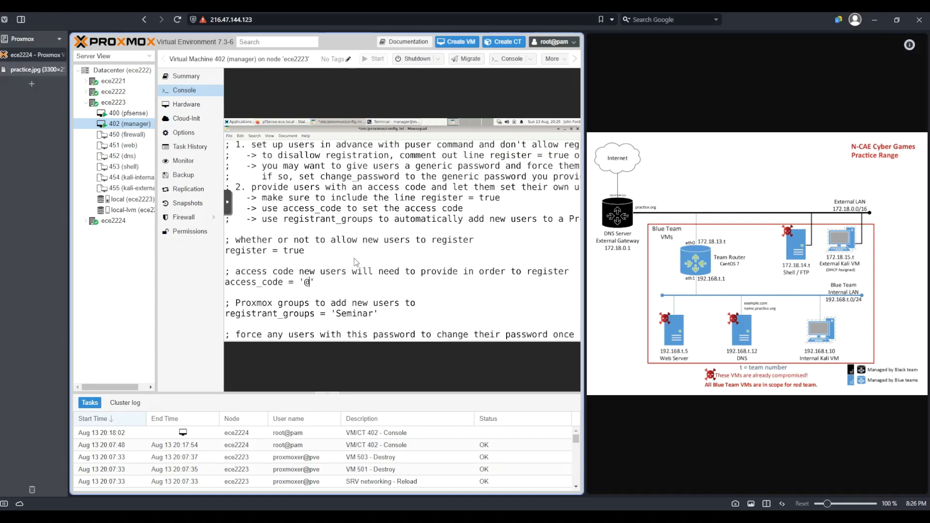
{"action": "type", "text": "@ccessCode"}
Step: Compare the registrant_groups value with the Datacenter's permission groups, then return to the manager VM console
{"action": "left_click", "coordinate": [391, 254]}
{"action": "scroll", "coordinate": [391, 254], "scroll_direction": "down", "scroll_amount": 2}
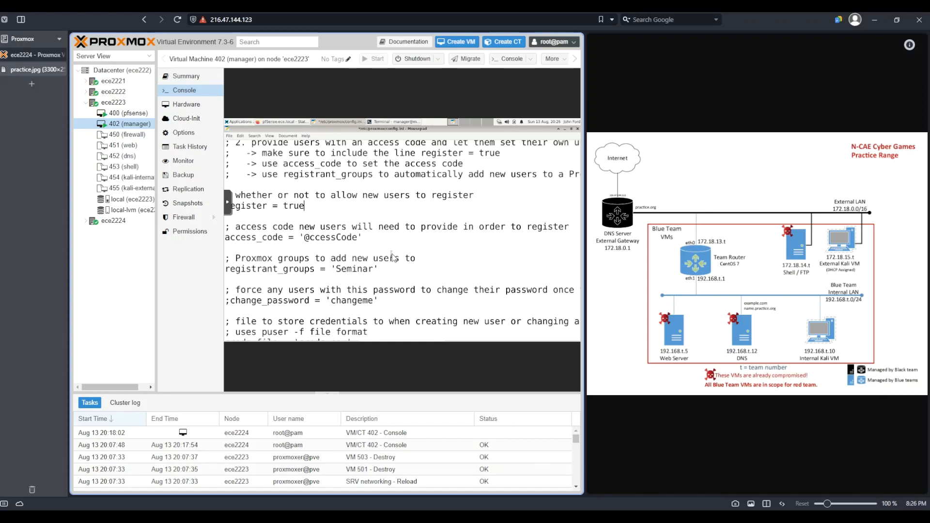
{"action": "left_click", "coordinate": [129, 71]}
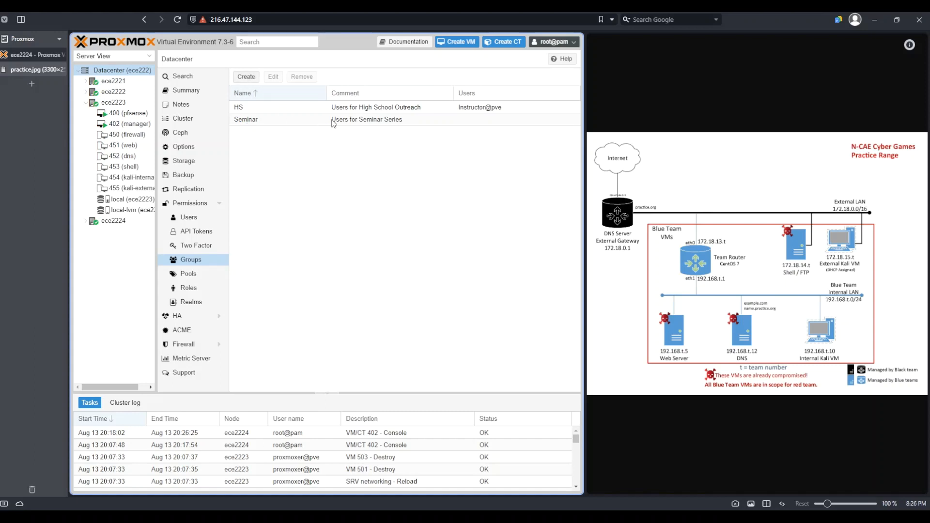
{"action": "left_click", "coordinate": [127, 124]}
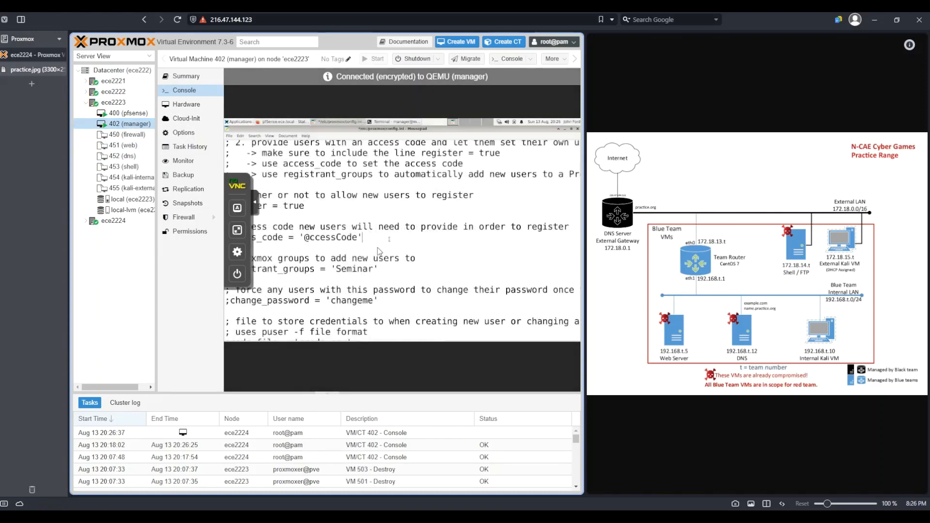
{"action": "left_click_drag", "start_coordinate": [336, 269], "coordinate": [373, 269]}
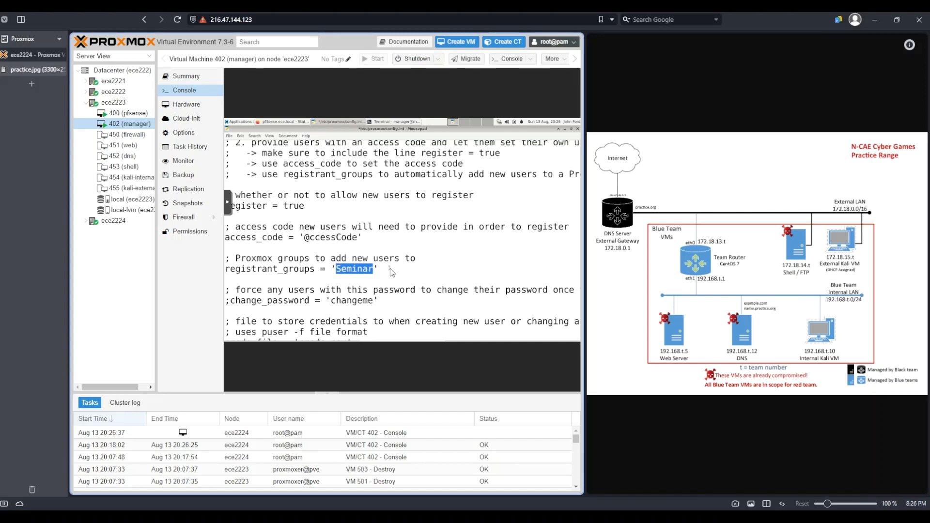
Step: Set creds_file to the full path '/etc/proxmox/creds.csv'
{"action": "scroll", "coordinate": [390, 269], "scroll_direction": "down", "scroll_amount": 2}
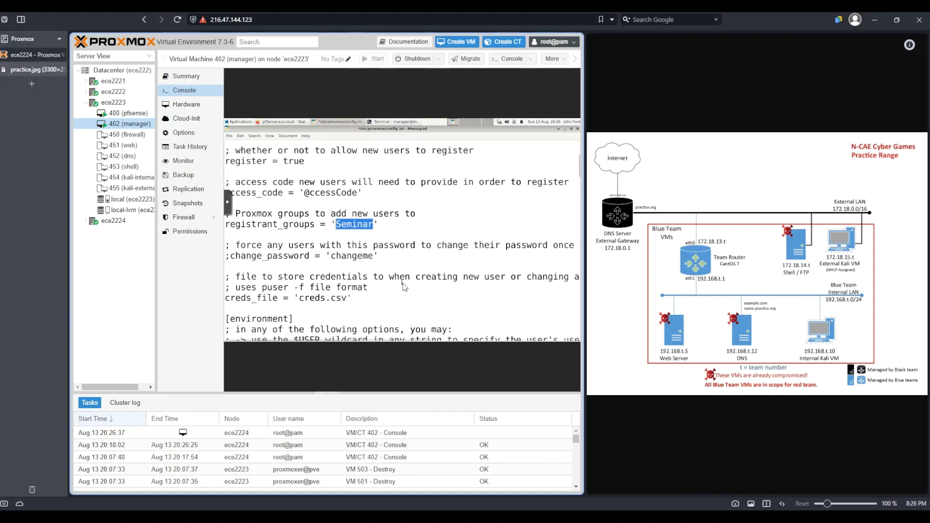
{"action": "scroll", "coordinate": [403, 284], "scroll_direction": "down", "scroll_amount": 3}
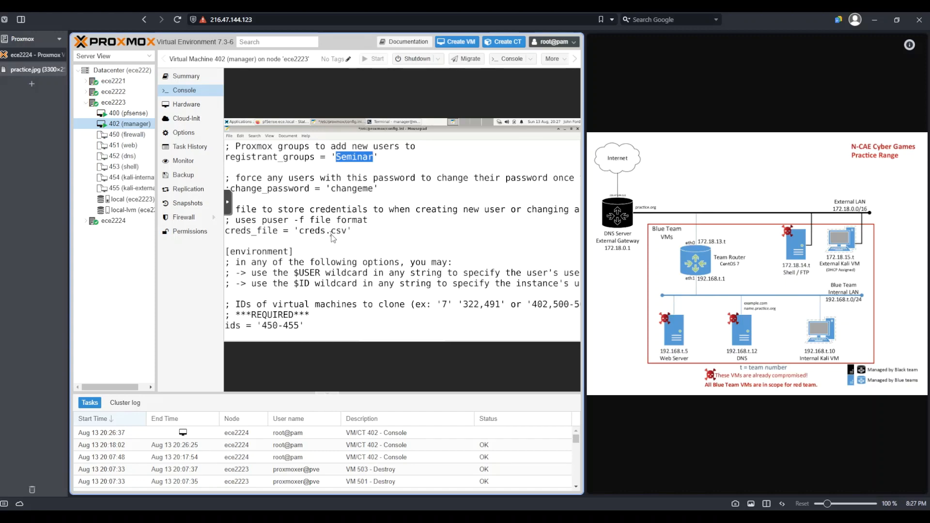
{"action": "left_click", "coordinate": [304, 235]}
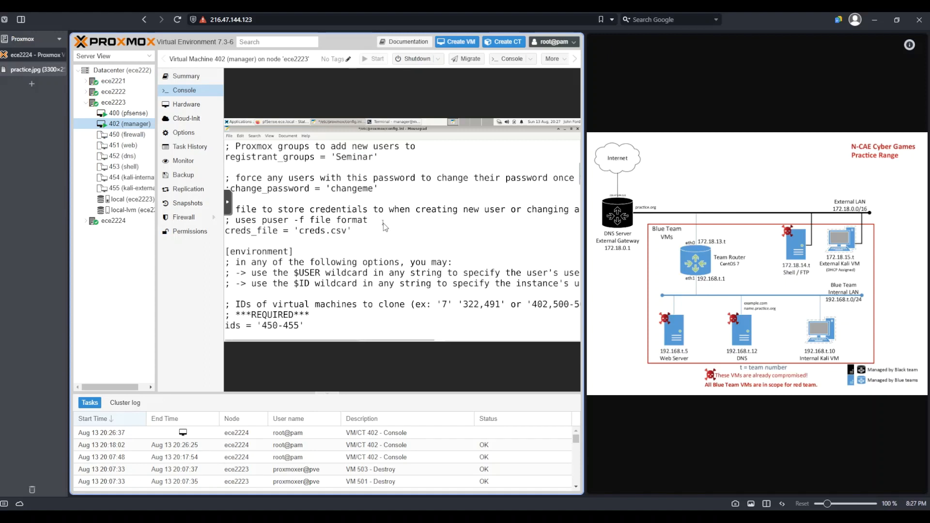
{"action": "type", "text": "/"}
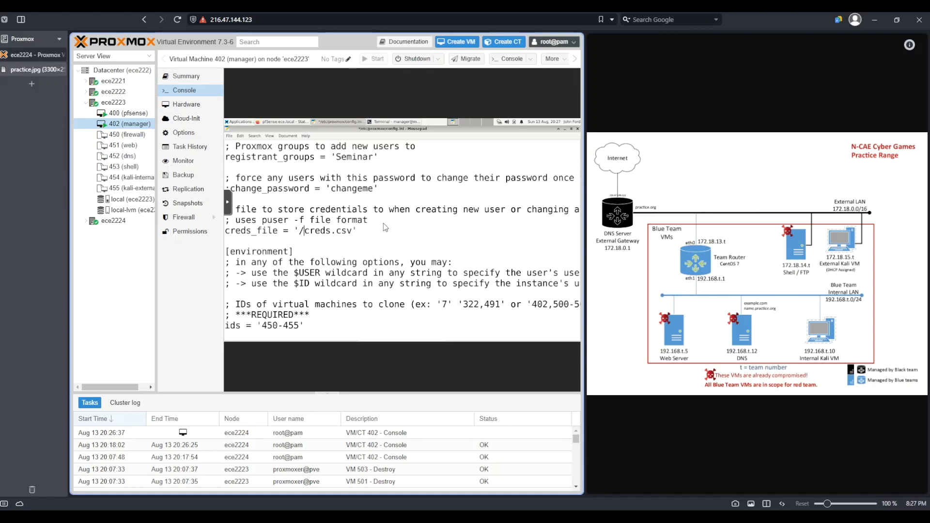
{"action": "type", "text": "etc/proxmox/"}
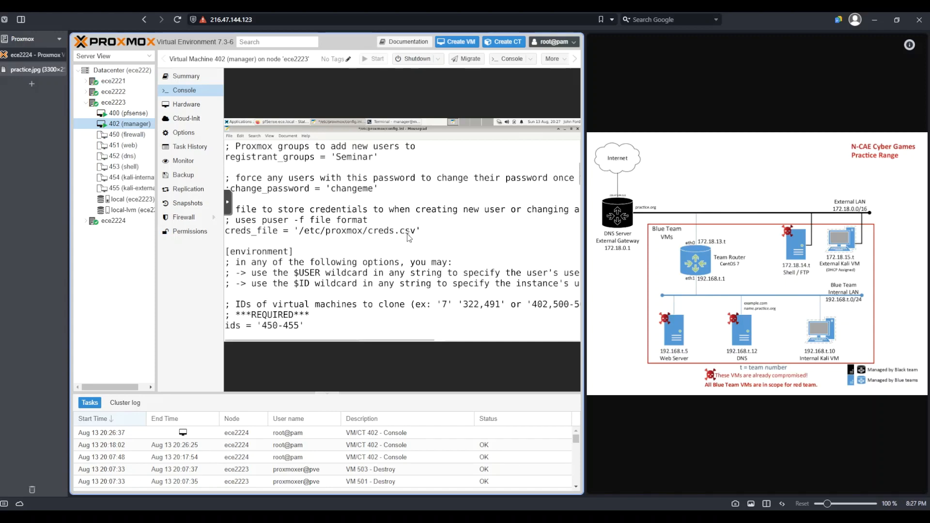
{"action": "left_click", "coordinate": [437, 234]}
Step: Review the ids, clone_name and $USER/$ID wildcard options in the [environment] section
{"action": "scroll", "coordinate": [371, 234], "scroll_direction": "down", "scroll_amount": 2}
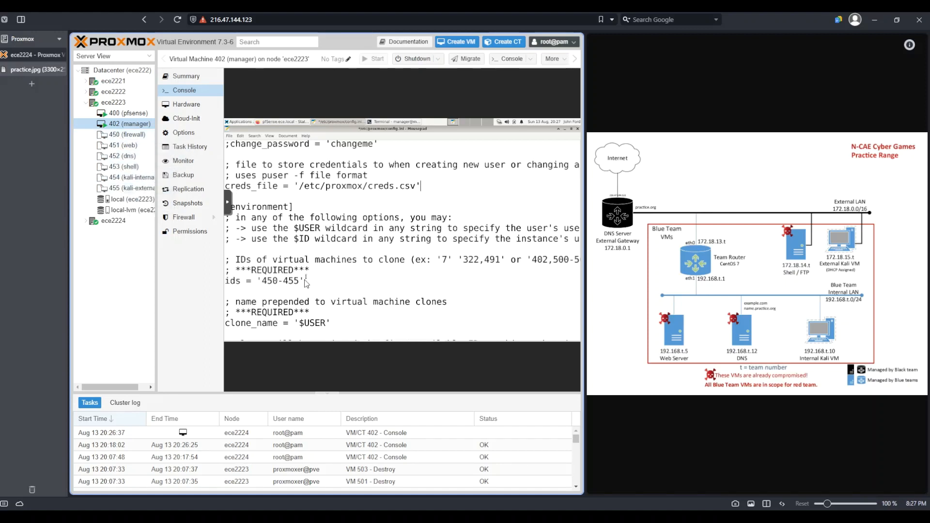
{"action": "left_click_drag", "start_coordinate": [299, 286], "coordinate": [262, 284]}
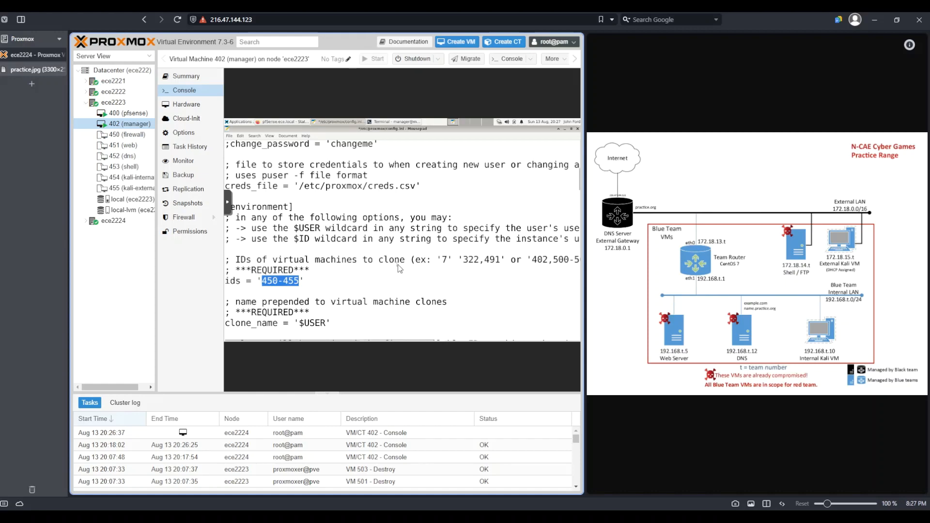
{"action": "scroll", "coordinate": [398, 269], "scroll_direction": "down", "scroll_amount": 2}
{"action": "scroll", "coordinate": [399, 267], "scroll_direction": "down", "scroll_amount": 2}
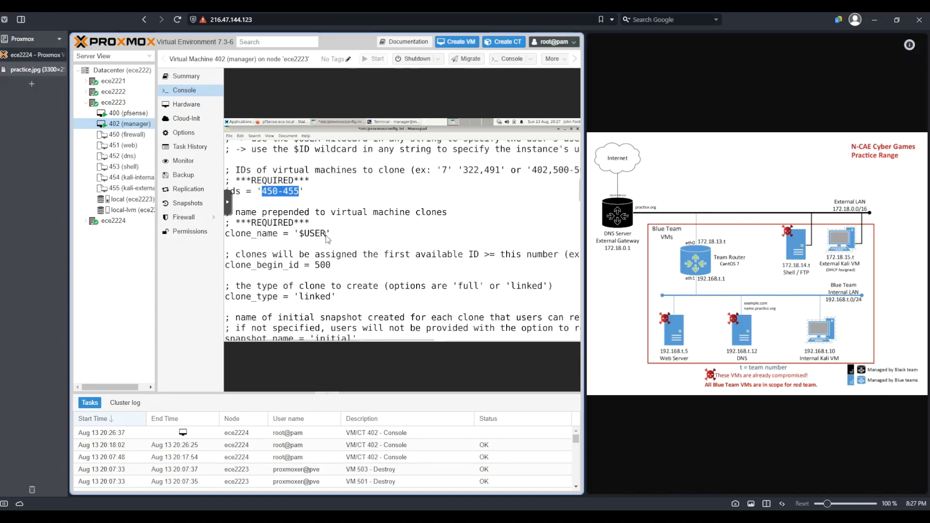
{"action": "left_click_drag", "start_coordinate": [326, 234], "coordinate": [299, 237]}
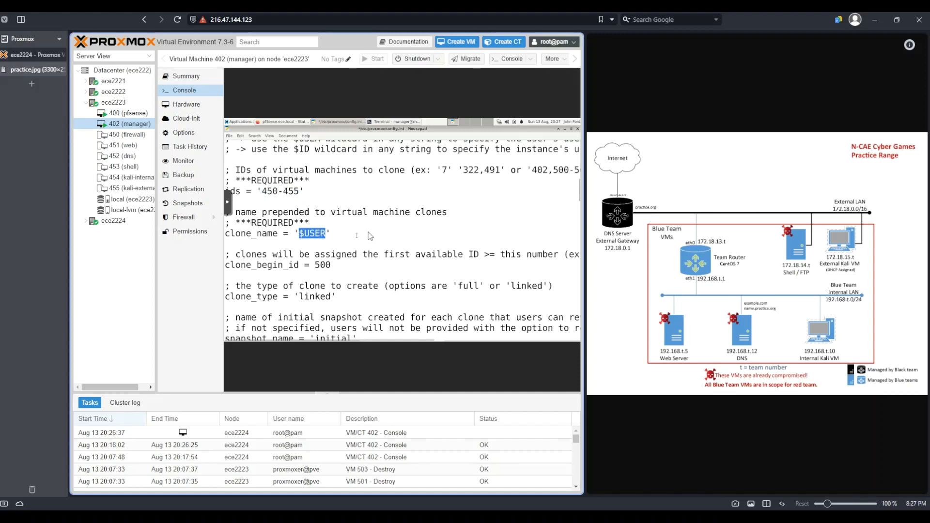
{"action": "scroll", "coordinate": [368, 235], "scroll_direction": "up", "scroll_amount": 1}
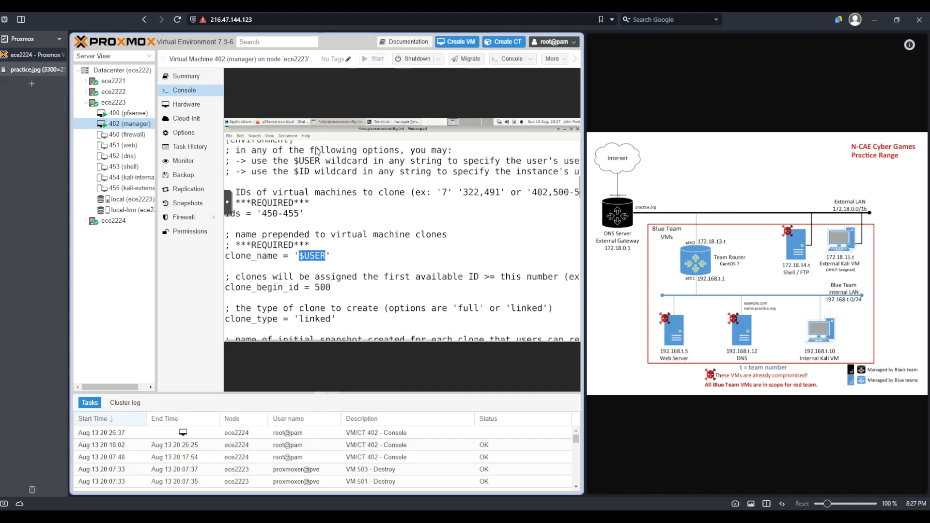
{"action": "left_click_drag", "start_coordinate": [294, 160], "coordinate": [427, 162]}
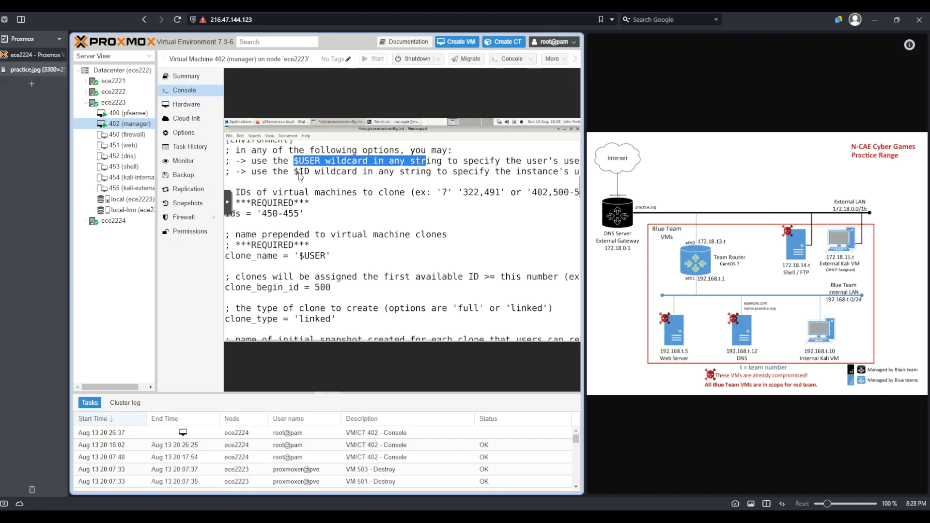
{"action": "left_click_drag", "start_coordinate": [294, 173], "coordinate": [444, 173]}
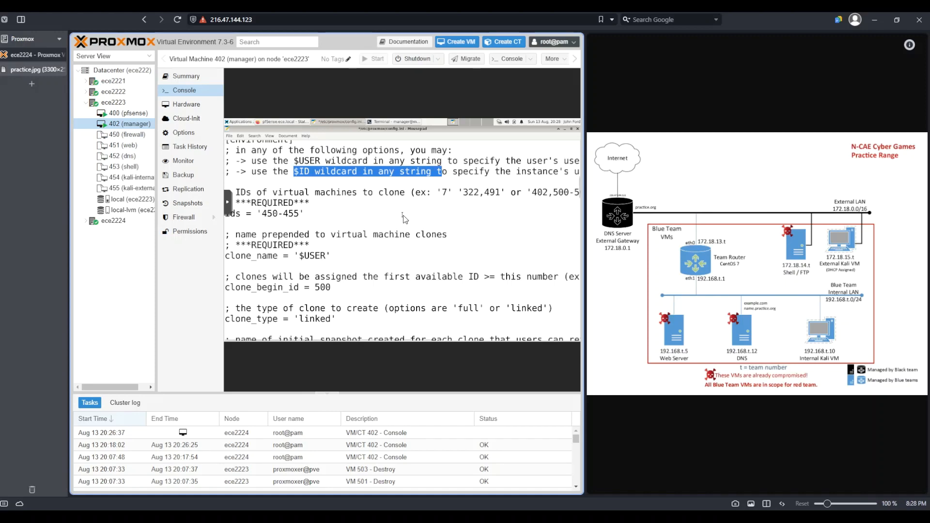
Step: Set clone_begin_id to 600
{"action": "scroll", "coordinate": [405, 219], "scroll_direction": "down", "scroll_amount": 1}
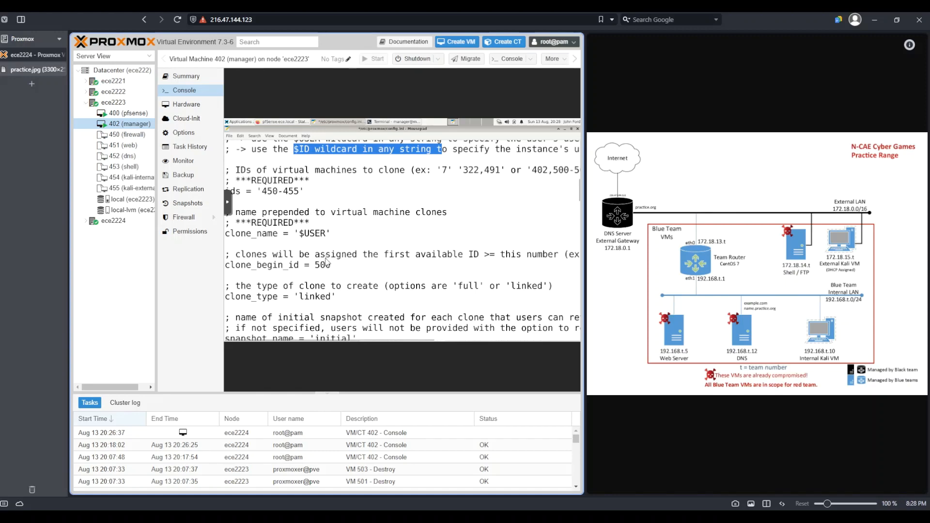
{"action": "left_click_drag", "start_coordinate": [331, 266], "coordinate": [315, 265]}
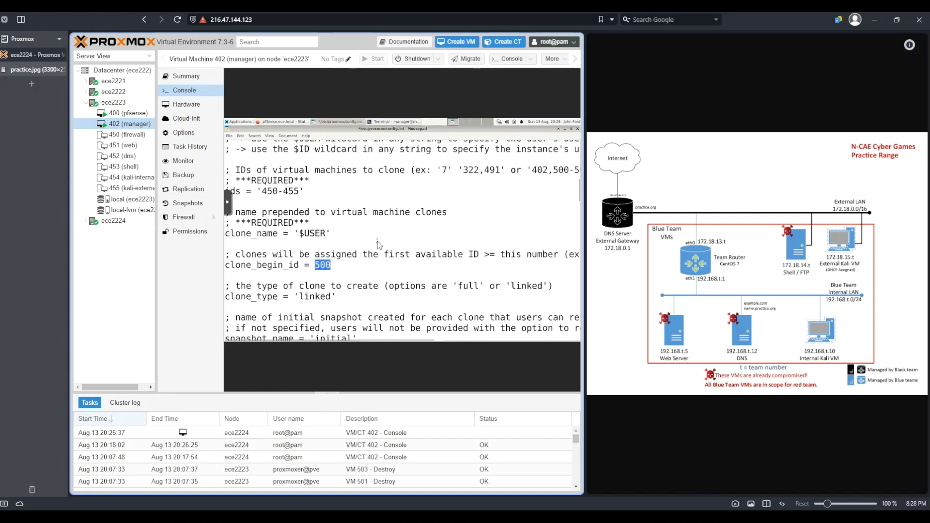
{"action": "left_click", "coordinate": [323, 265]}
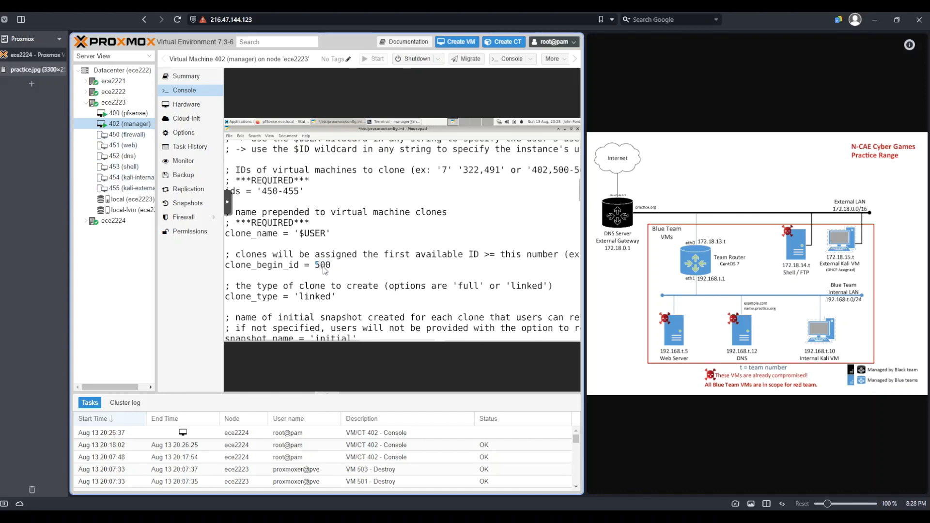
{"action": "key", "text": "BackSpace"}
{"action": "type", "text": "6"}
Step: Review the clone type, snapshot and roles settings further down the file
{"action": "scroll", "coordinate": [380, 216], "scroll_direction": "down", "scroll_amount": 2}
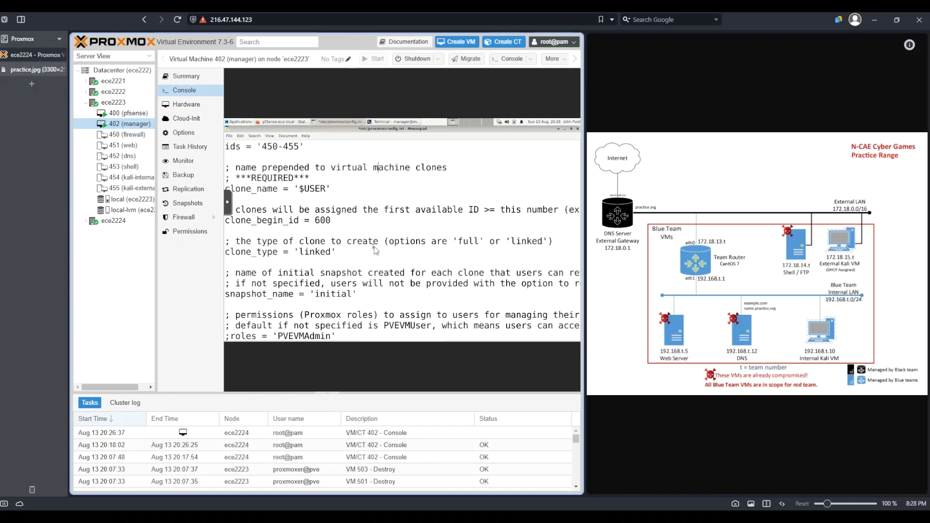
{"action": "scroll", "coordinate": [374, 247], "scroll_direction": "down", "scroll_amount": 1}
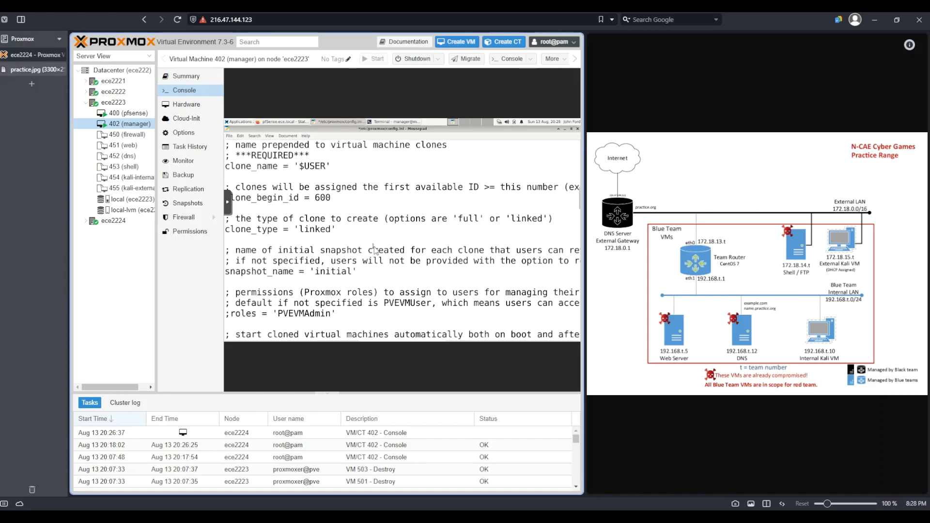
{"action": "scroll", "coordinate": [374, 250], "scroll_direction": "down", "scroll_amount": 2}
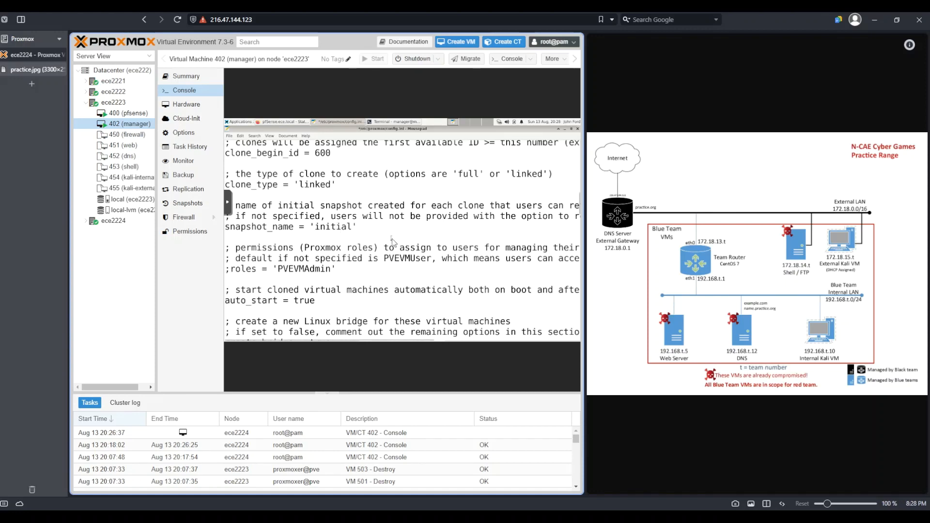
{"action": "scroll", "coordinate": [344, 230], "scroll_direction": "down", "scroll_amount": 1}
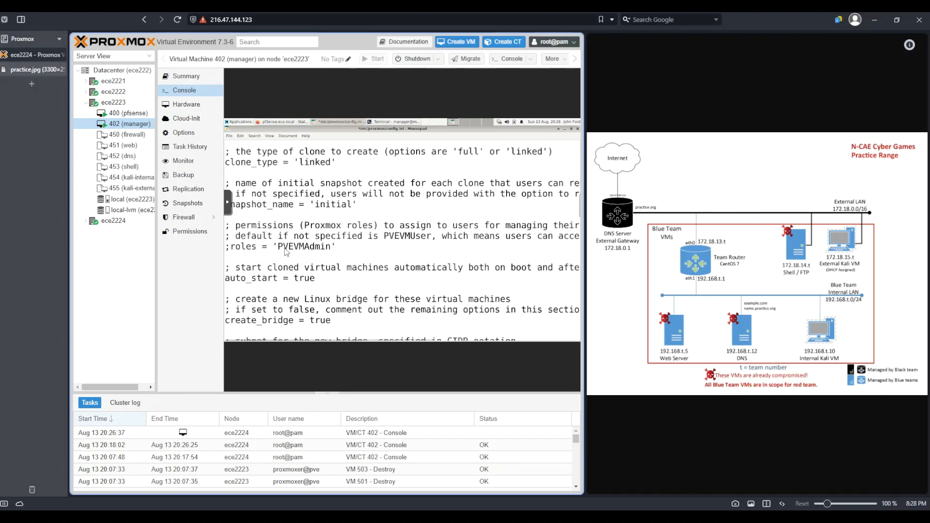
{"action": "left_click_drag", "start_coordinate": [277, 248], "coordinate": [334, 250]}
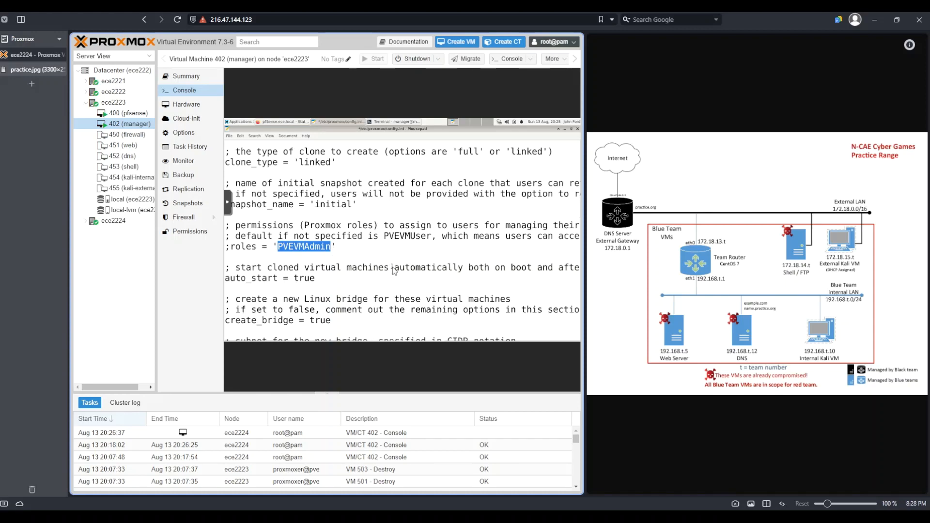
{"action": "left_click_drag", "start_coordinate": [431, 237], "coordinate": [384, 236]}
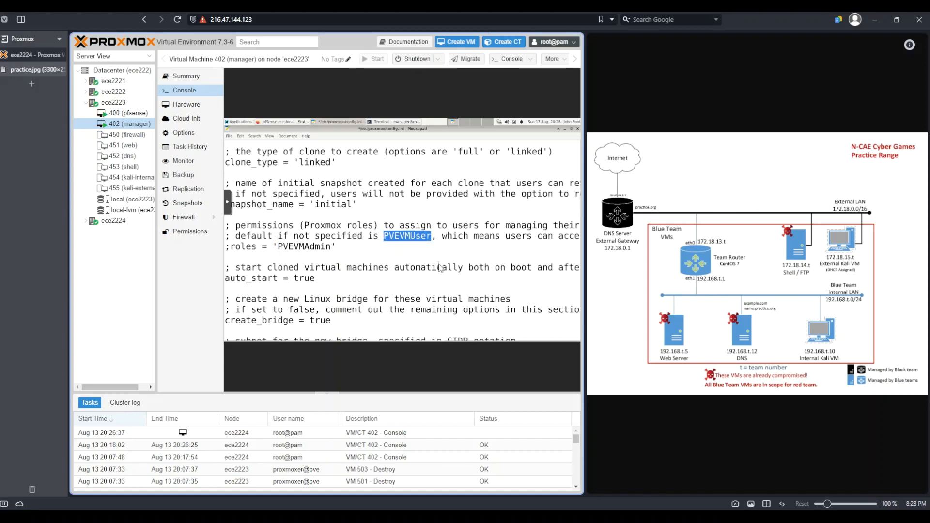
Step: Review the roles, auto_start and create_bridge settings in the config file
{"action": "left_click_drag", "start_coordinate": [231, 248], "coordinate": [226, 248]}
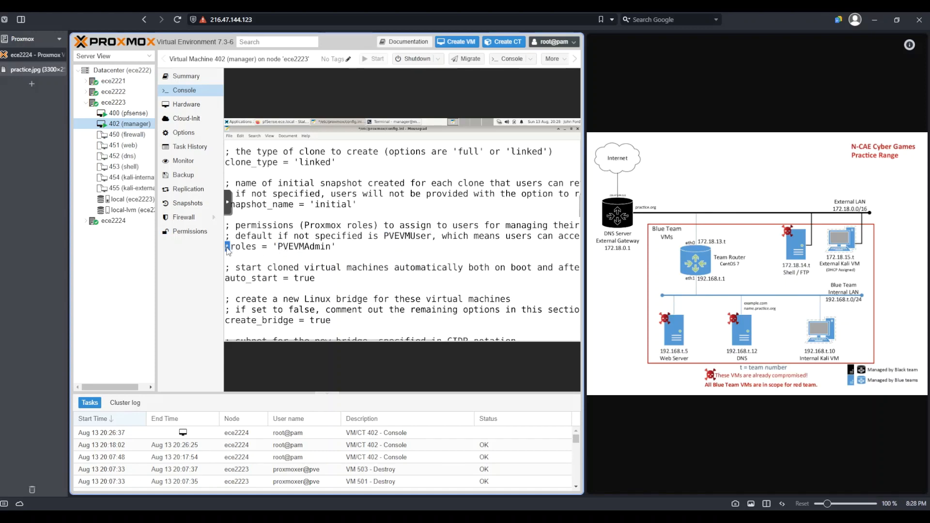
{"action": "scroll", "coordinate": [349, 258], "scroll_direction": "down", "scroll_amount": 3}
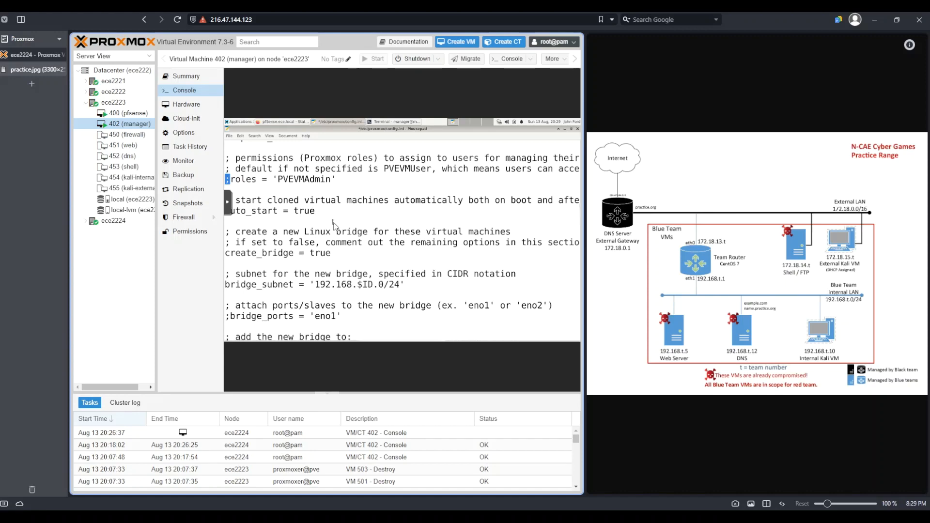
{"action": "left_click_drag", "start_coordinate": [318, 212], "coordinate": [293, 212]}
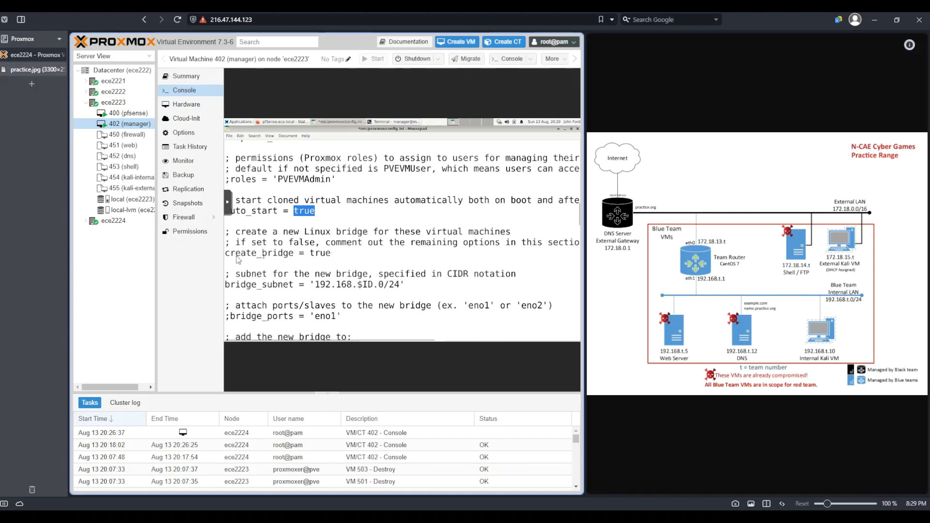
{"action": "left_click_drag", "start_coordinate": [246, 253], "coordinate": [329, 259]}
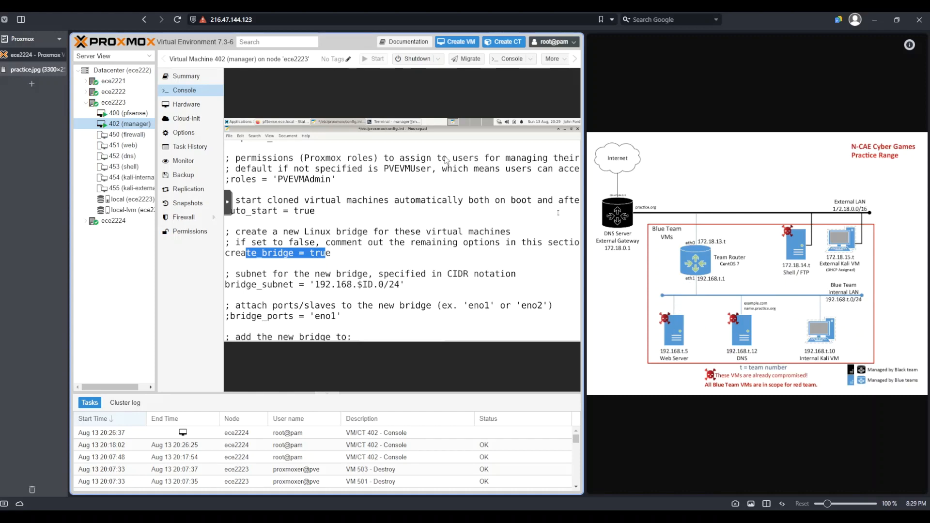
{"action": "left_click", "coordinate": [362, 212]}
{"action": "scroll", "coordinate": [361, 214], "scroll_direction": "down", "scroll_amount": 1}
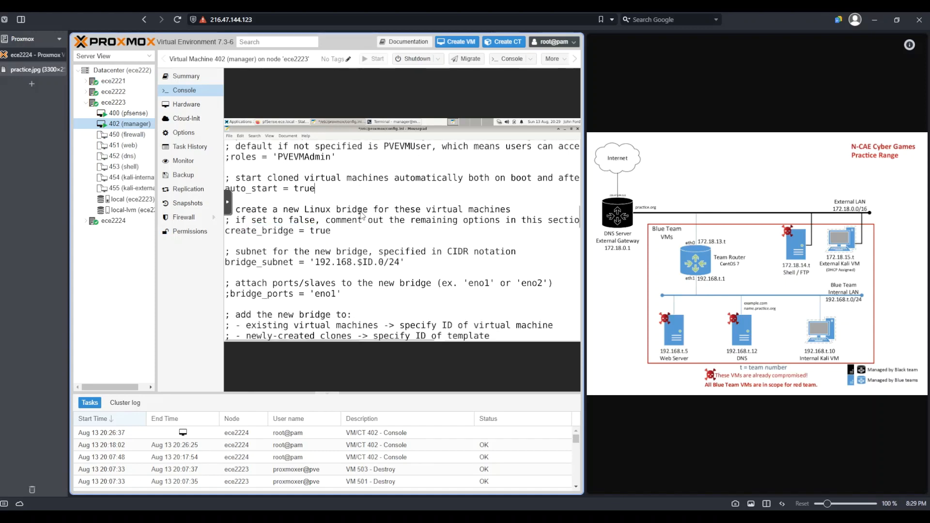
Step: Review the bridge_subnet and bridge_ports options for the new Linux bridge
{"action": "left_click_drag", "start_coordinate": [241, 262], "coordinate": [301, 264]}
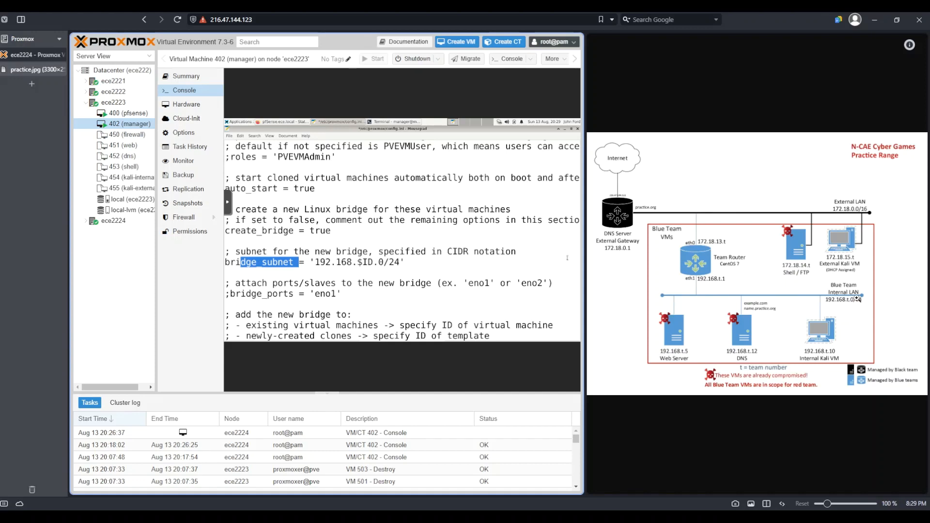
{"action": "left_click", "coordinate": [410, 267]}
{"action": "left_click_drag", "start_coordinate": [316, 266], "coordinate": [395, 269]}
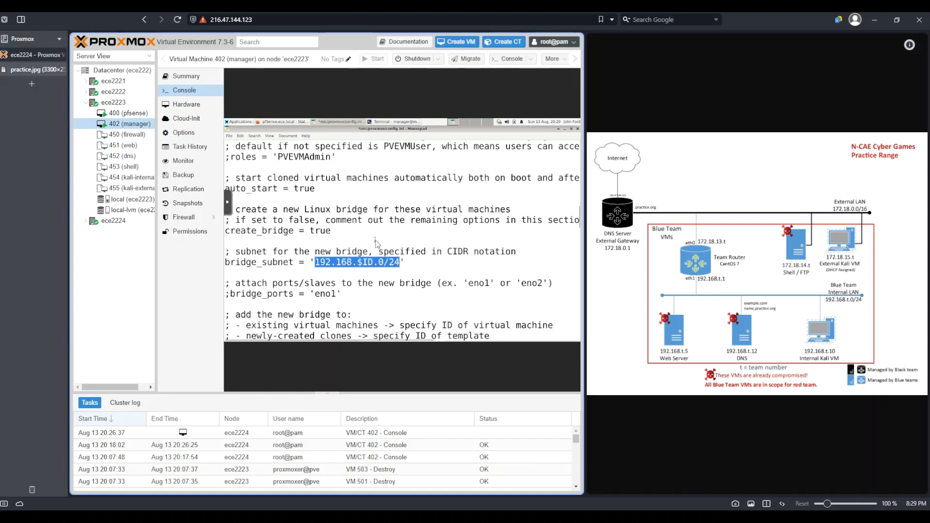
{"action": "left_click", "coordinate": [376, 243]}
{"action": "double_click", "coordinate": [369, 263]}
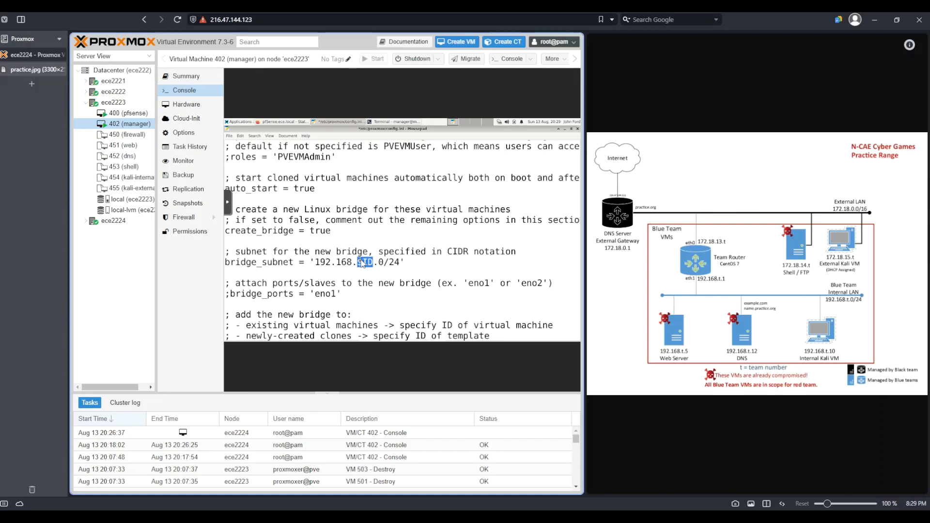
{"action": "left_click", "coordinate": [380, 252]}
{"action": "scroll", "coordinate": [382, 253], "scroll_direction": "down", "scroll_amount": 1}
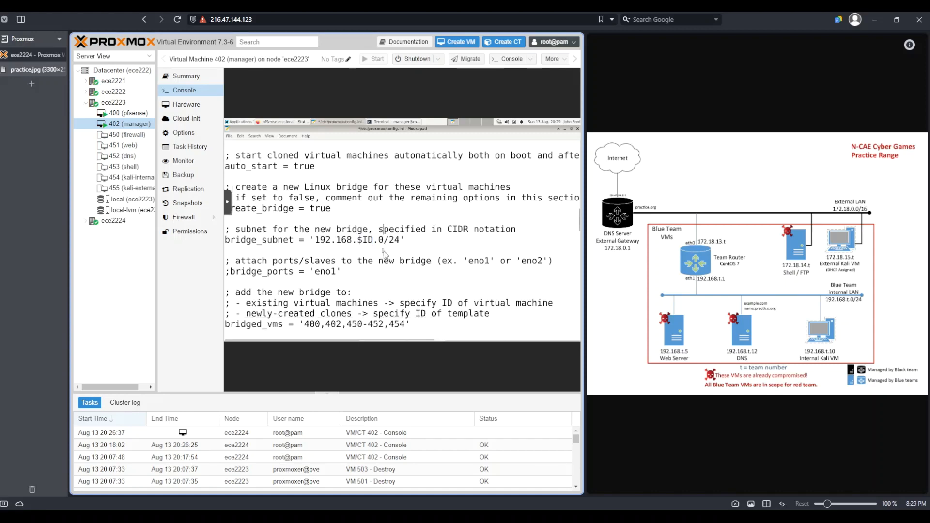
{"action": "scroll", "coordinate": [384, 252], "scroll_direction": "down", "scroll_amount": 1}
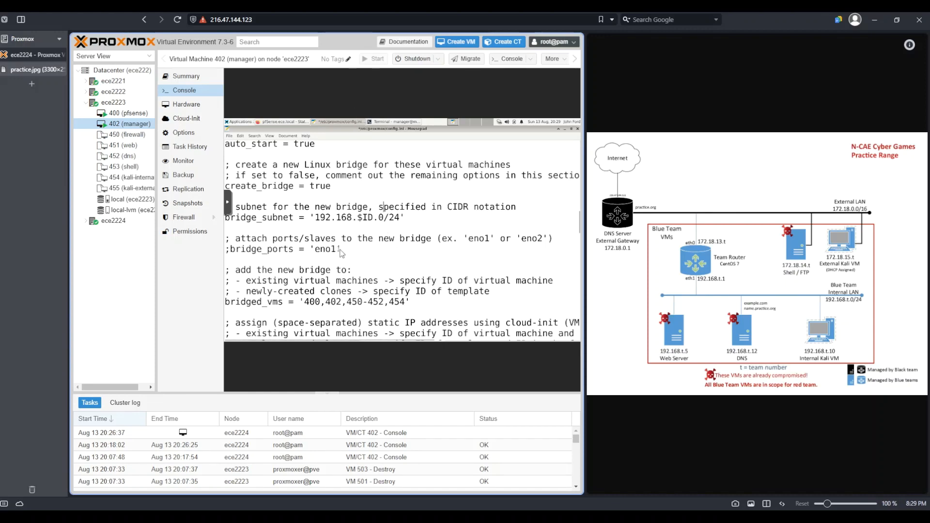
{"action": "left_click_drag", "start_coordinate": [336, 251], "coordinate": [317, 252]}
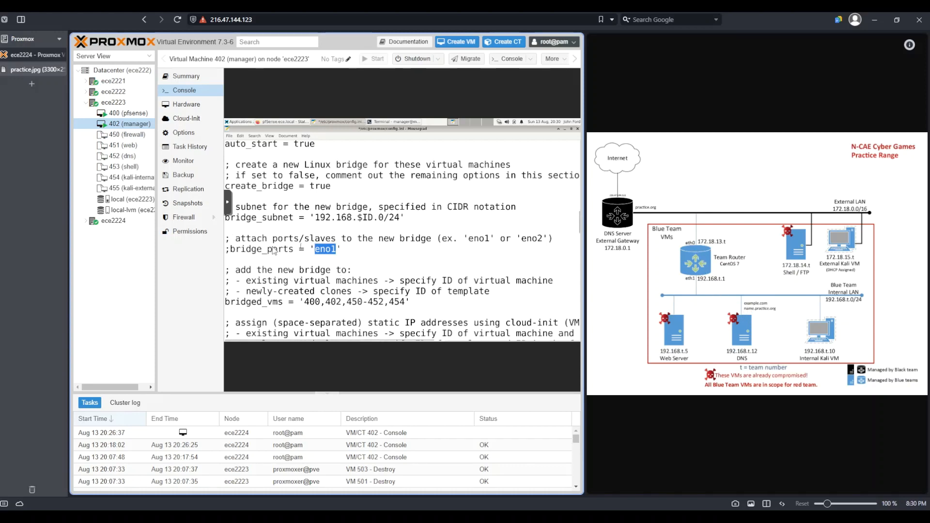
{"action": "left_click_drag", "start_coordinate": [231, 250], "coordinate": [225, 250]}
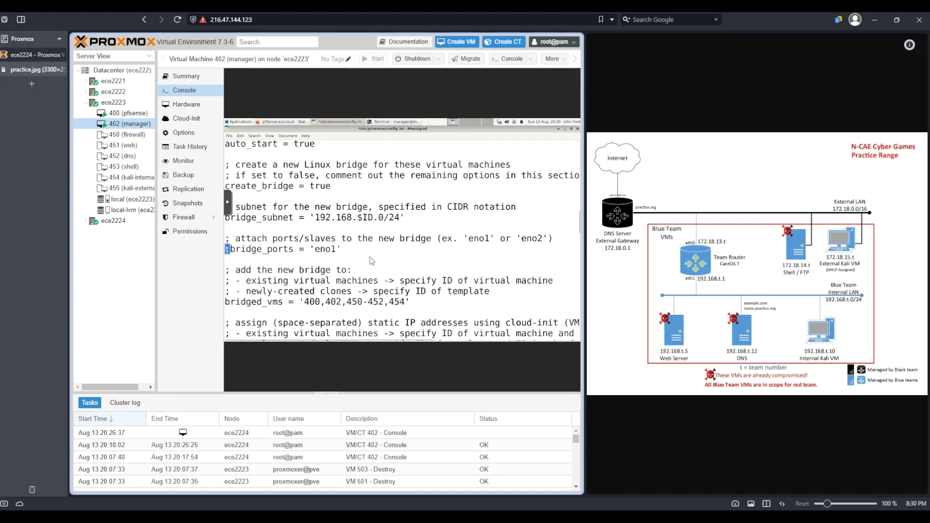
{"action": "scroll", "coordinate": [371, 261], "scroll_direction": "down", "scroll_amount": 2}
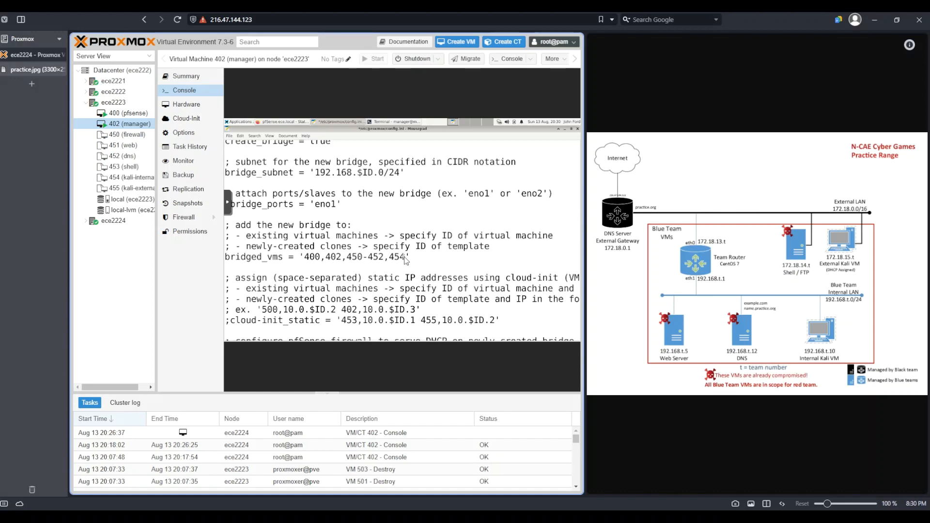
Step: Set bridged_vms to '450-452,454'
{"action": "left_click_drag", "start_coordinate": [404, 257], "coordinate": [310, 258]}
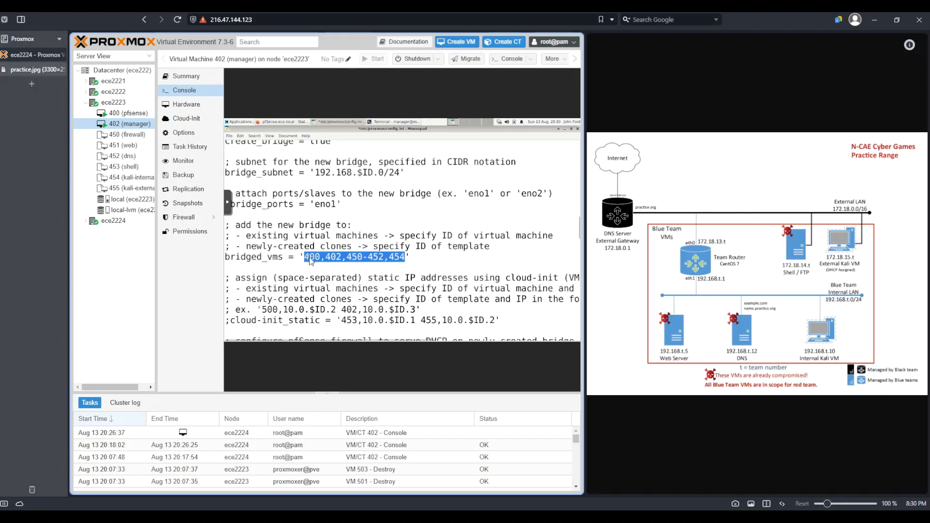
{"action": "key", "text": "BackSpace"}
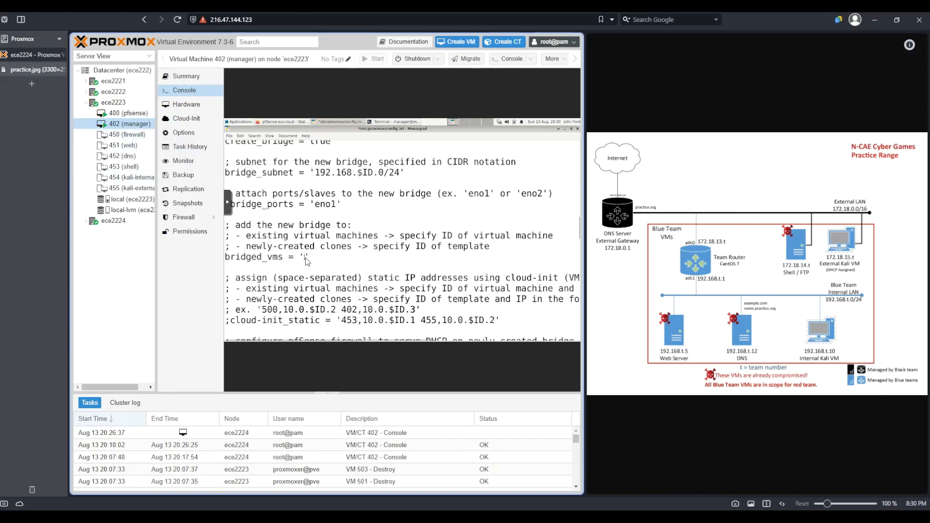
{"action": "type", "text": "450"}
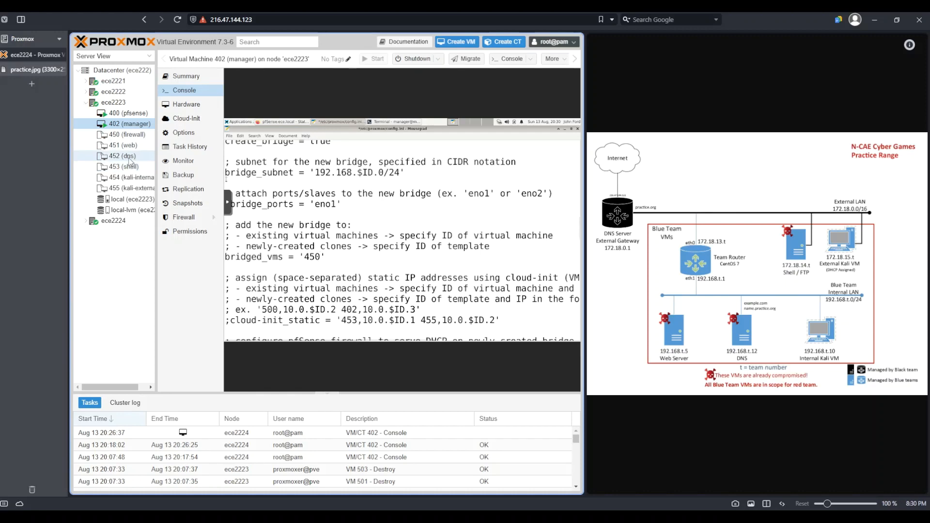
{"action": "type", "text": "-"}
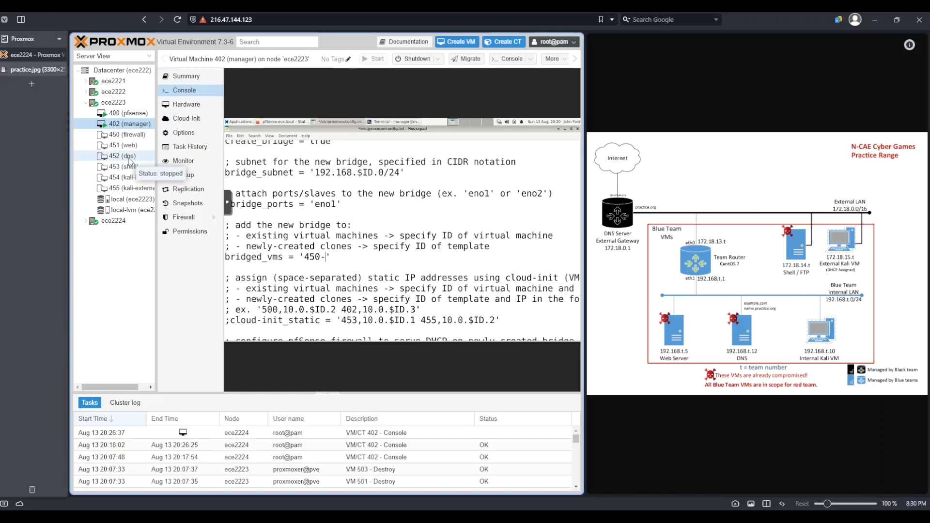
{"action": "type", "text": "452,"}
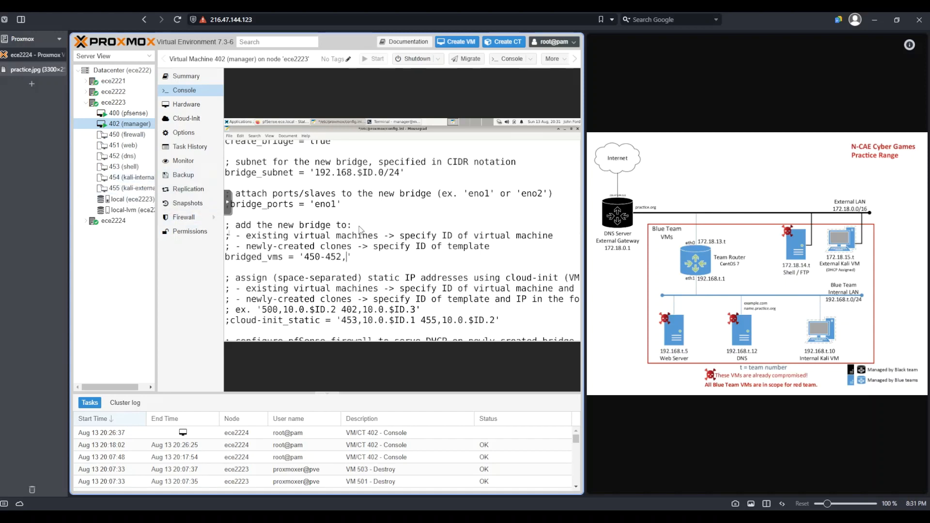
{"action": "type", "text": "54"}
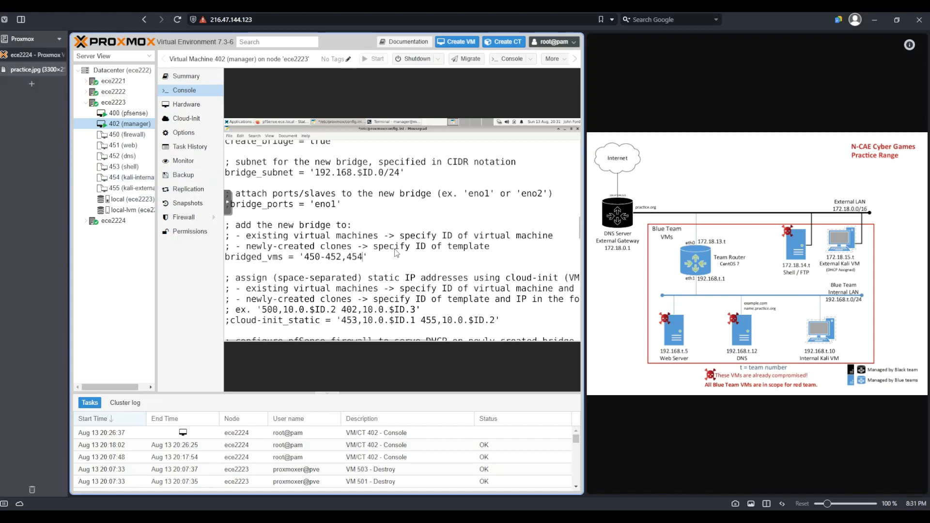
Step: Uncomment cloud-init_static and replace its value with the first entry 453,172.18.14.$ID
{"action": "scroll", "coordinate": [367, 235], "scroll_direction": "down", "scroll_amount": 3}
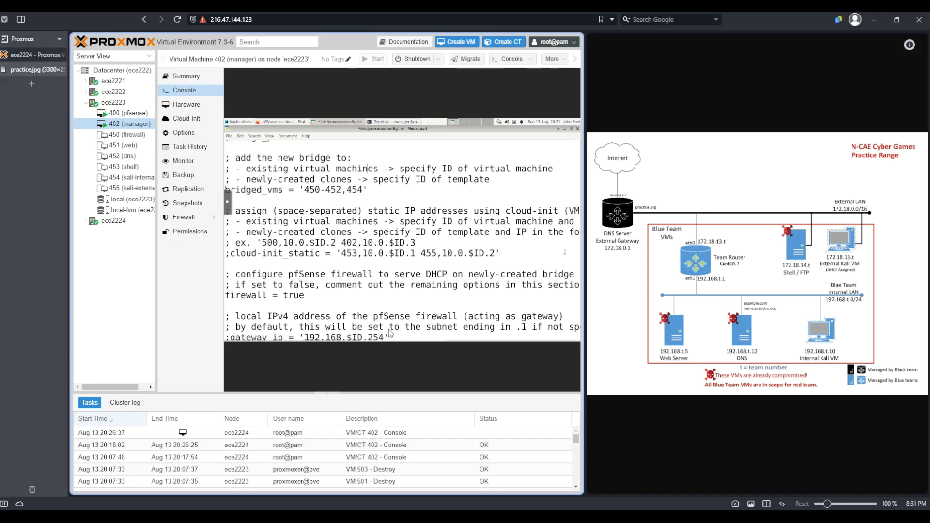
{"action": "left_click", "coordinate": [232, 253]}
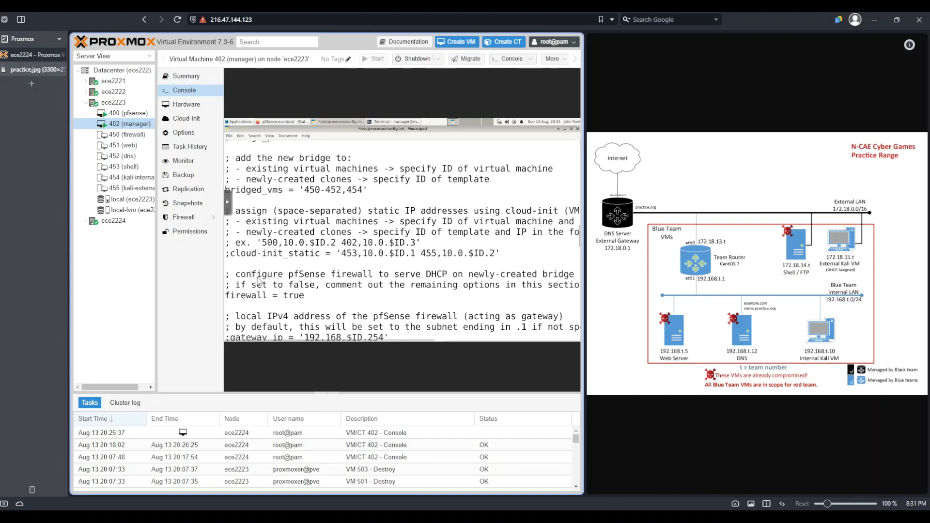
{"action": "key", "text": "BackSpace"}
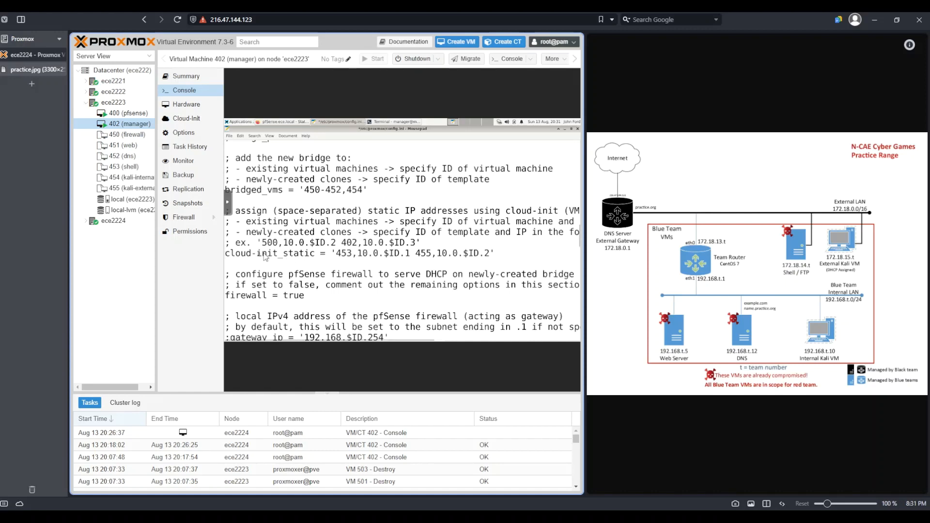
{"action": "left_click_drag", "start_coordinate": [490, 255], "coordinate": [337, 258]}
{"action": "key", "text": "BackSpace"}
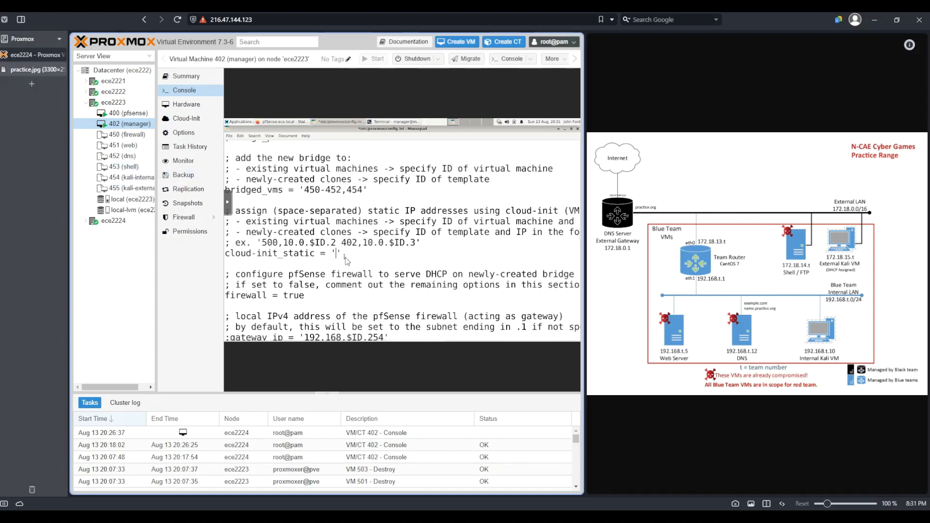
{"action": "type", "text": "453,172.18.14.$ID"}
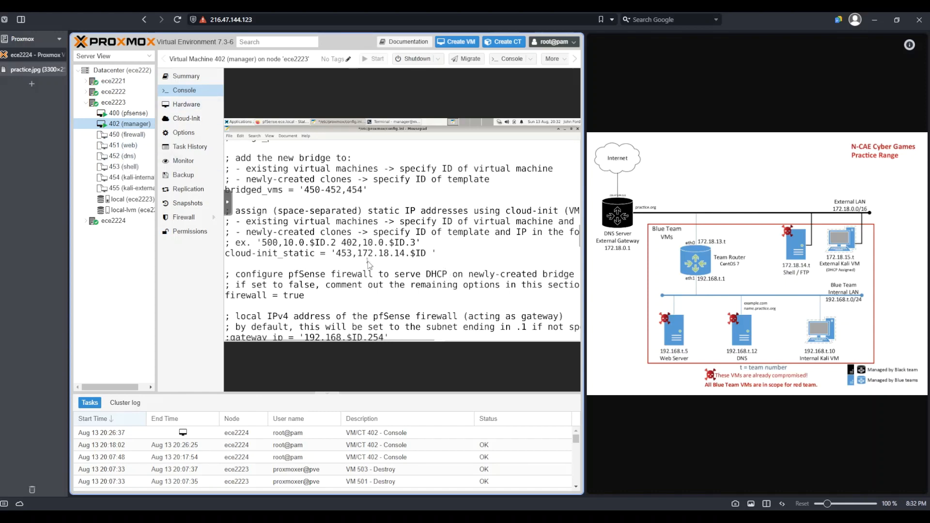
Step: Append the static IP entries 451,192.168.$ID.5, 452,192.168.$ID.12 and 454,192.168.$ID.10 to cloud-init_static
{"action": "type", "text": "51,192.1"}
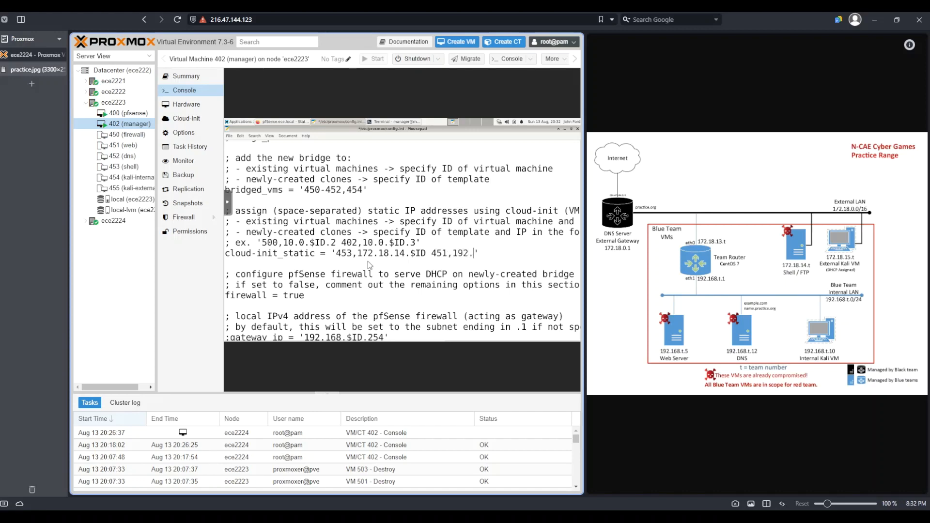
{"action": "type", "text": "68.$ID.5 4"}
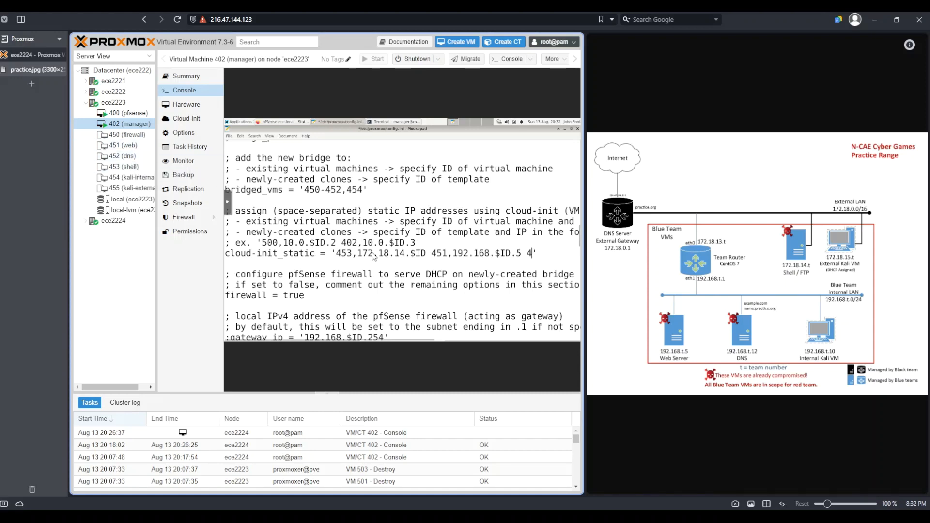
{"action": "type", "text": "52,"}
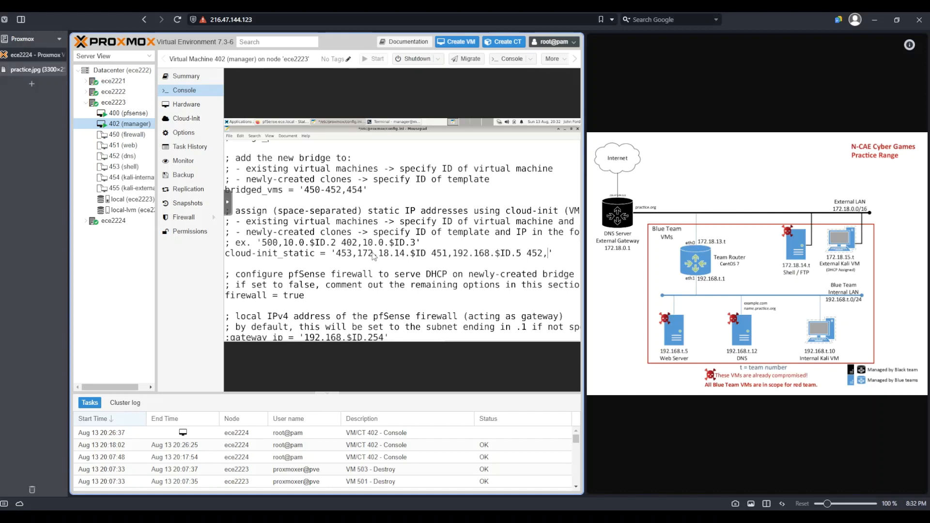
{"action": "type", "text": "192.168."}
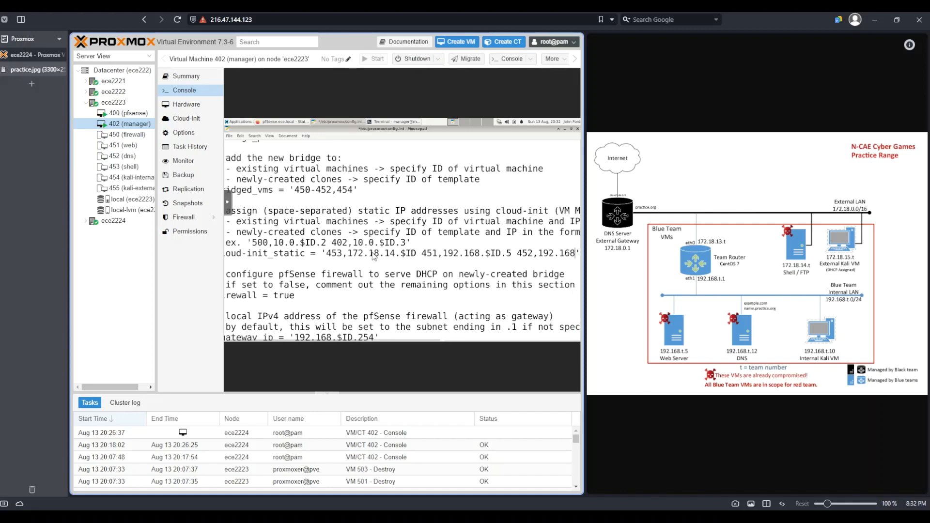
{"action": "type", "text": "$IU"}
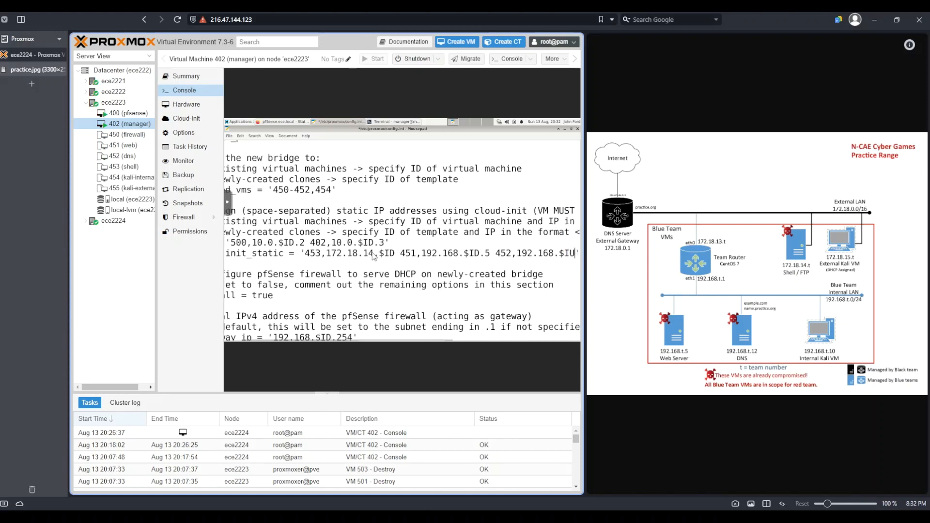
{"action": "key", "text": "BackSpace"}
{"action": "type", "text": "D.12"}
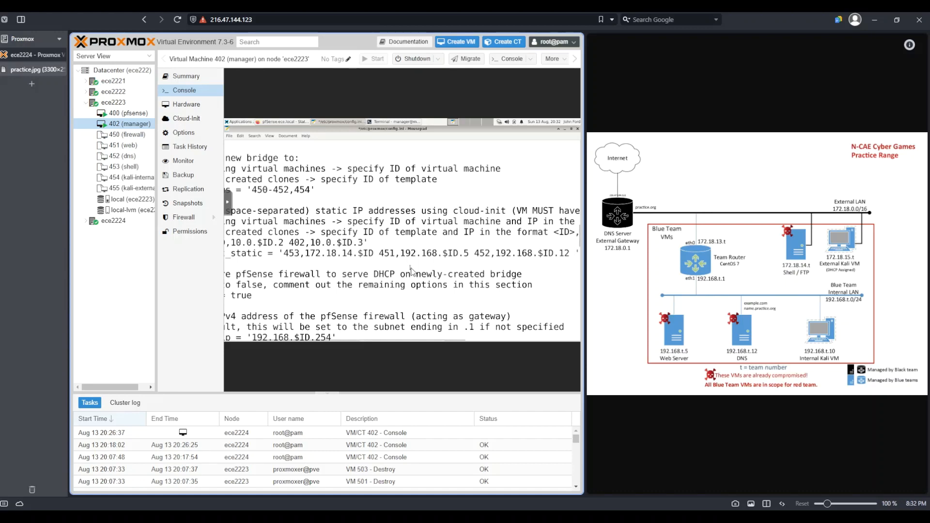
{"action": "type", "text": " 454,"}
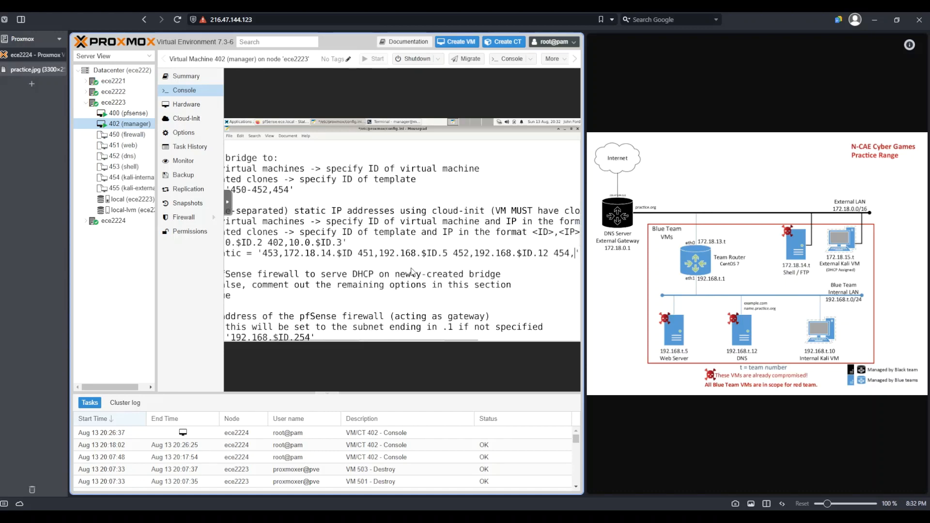
{"action": "type", "text": "192.1"}
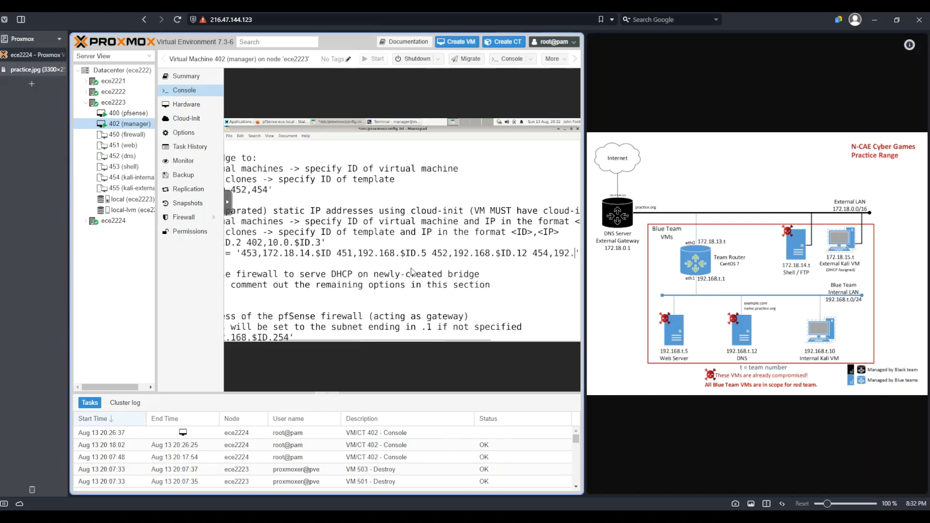
{"action": "type", "text": "68.$"}
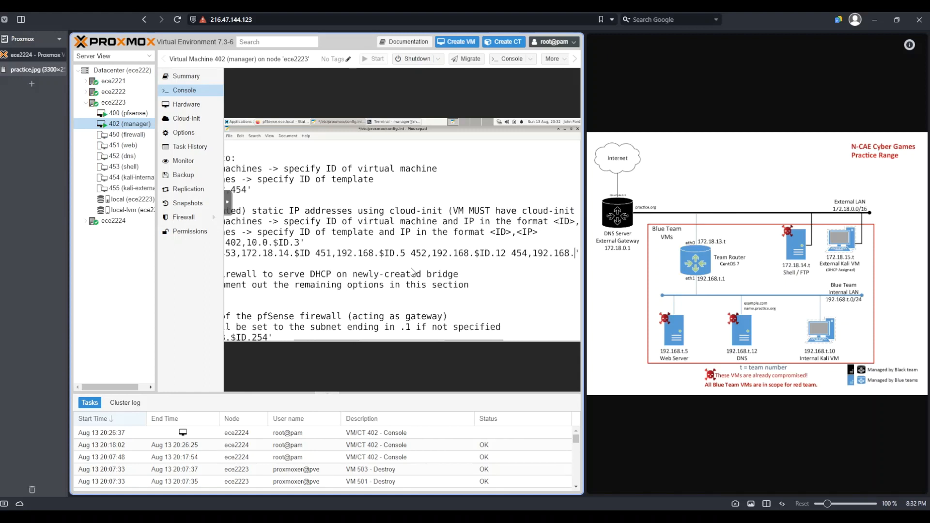
{"action": "type", "text": "ID"}
{"action": "type", "text": ".10"}
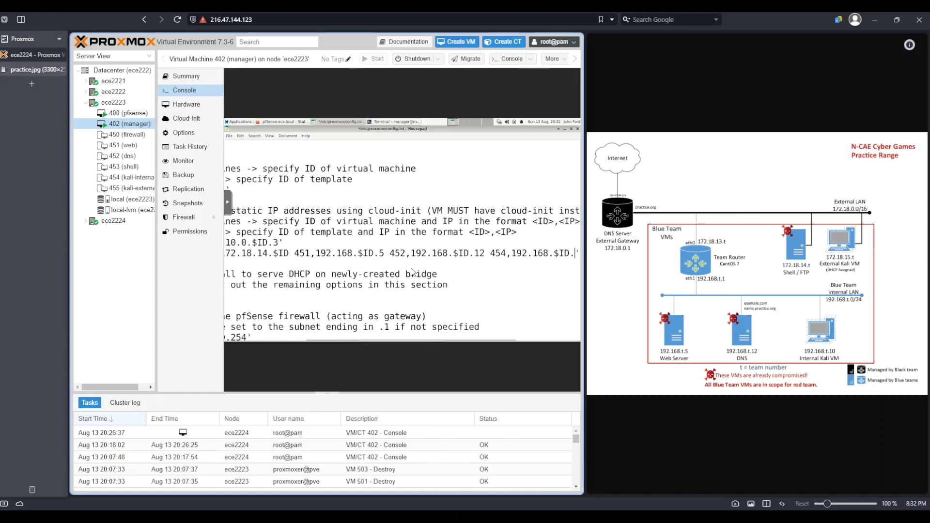
Step: Set the firewall option to false so pfSense does not serve DHCP on the new bridge
{"action": "mouse_move", "coordinate": [397, 345]}
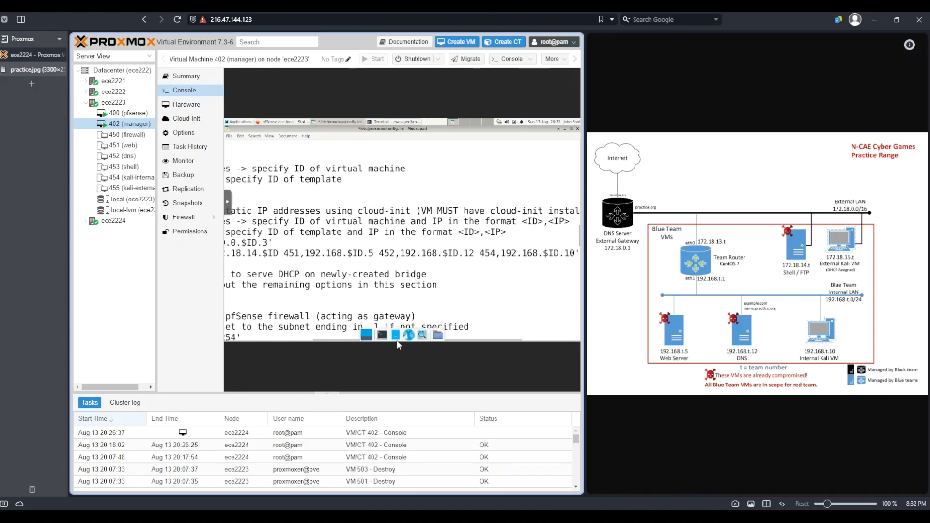
{"action": "left_click_drag", "start_coordinate": [332, 339], "coordinate": [237, 339]}
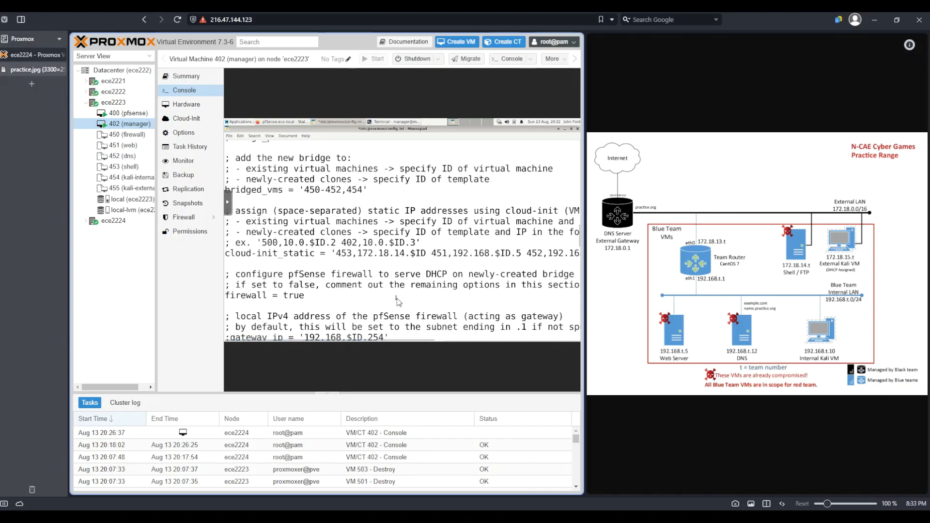
{"action": "scroll", "coordinate": [382, 290], "scroll_direction": "down", "scroll_amount": 1}
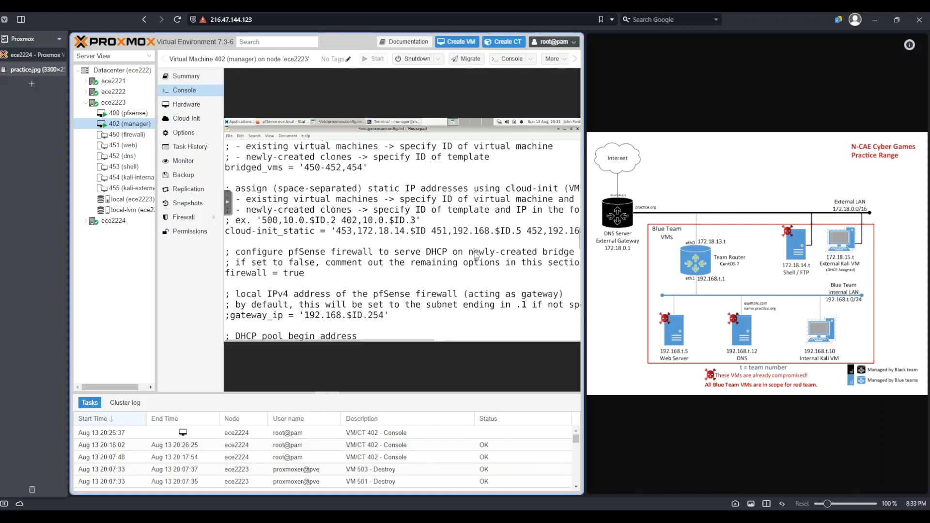
{"action": "left_click_drag", "start_coordinate": [474, 252], "coordinate": [566, 252]}
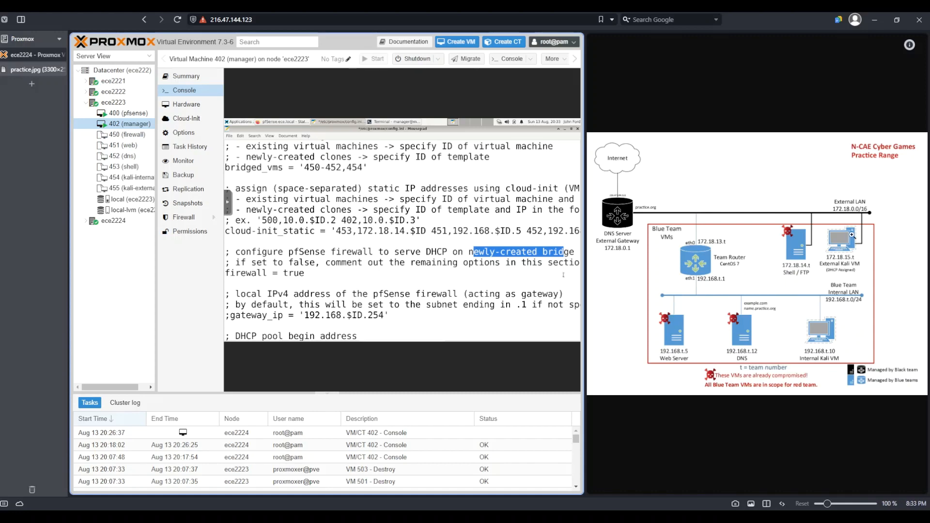
{"action": "left_click", "coordinate": [318, 274]}
{"action": "key", "text": "BackSpace"}
{"action": "key", "text": "BackSpace"}
{"action": "key", "text": "BackSpace"}
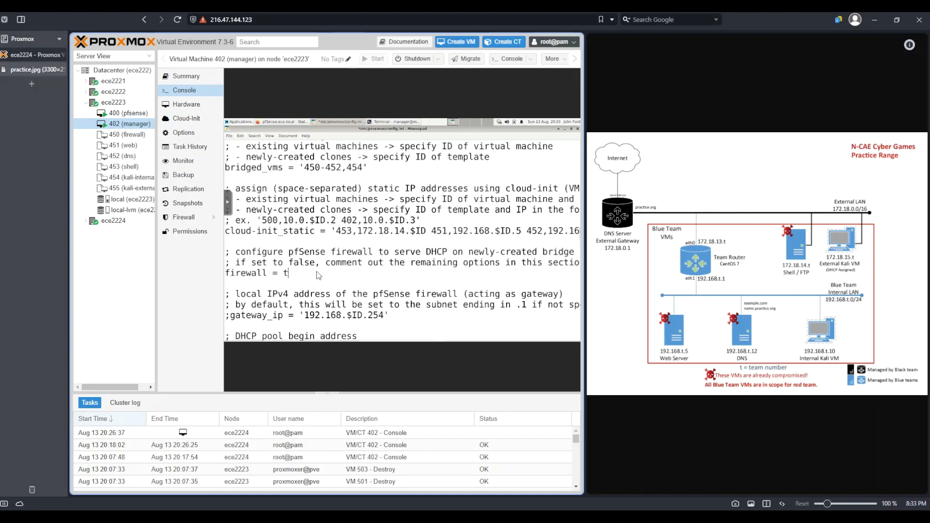
{"action": "type", "text": "false"}
Step: Comment out the dhcp_begin and dhcp_end options
{"action": "scroll", "coordinate": [383, 272], "scroll_direction": "down", "scroll_amount": 1}
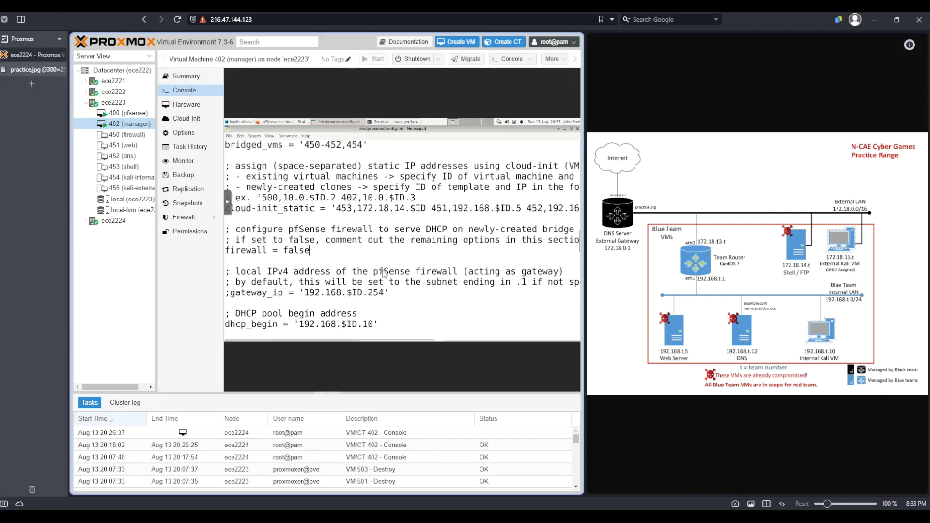
{"action": "scroll", "coordinate": [383, 272], "scroll_direction": "down", "scroll_amount": 1}
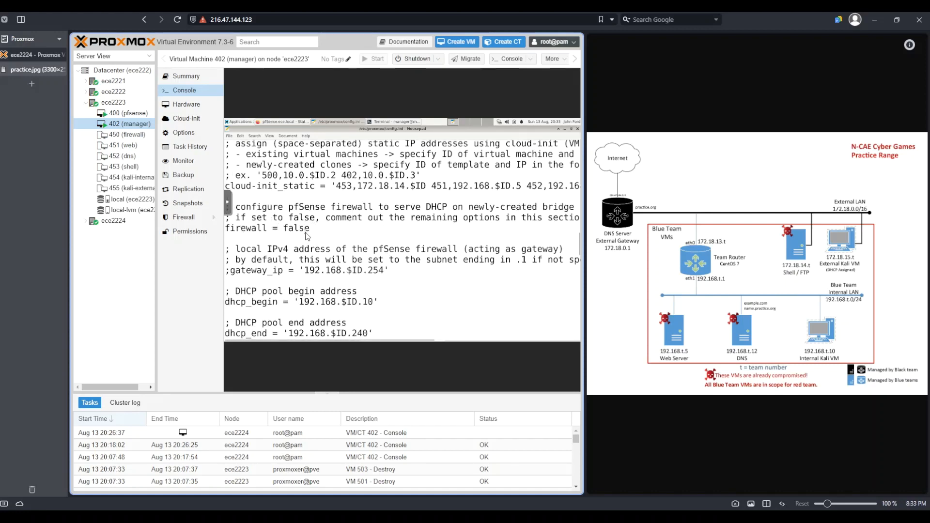
{"action": "scroll", "coordinate": [347, 254], "scroll_direction": "down", "scroll_amount": 2}
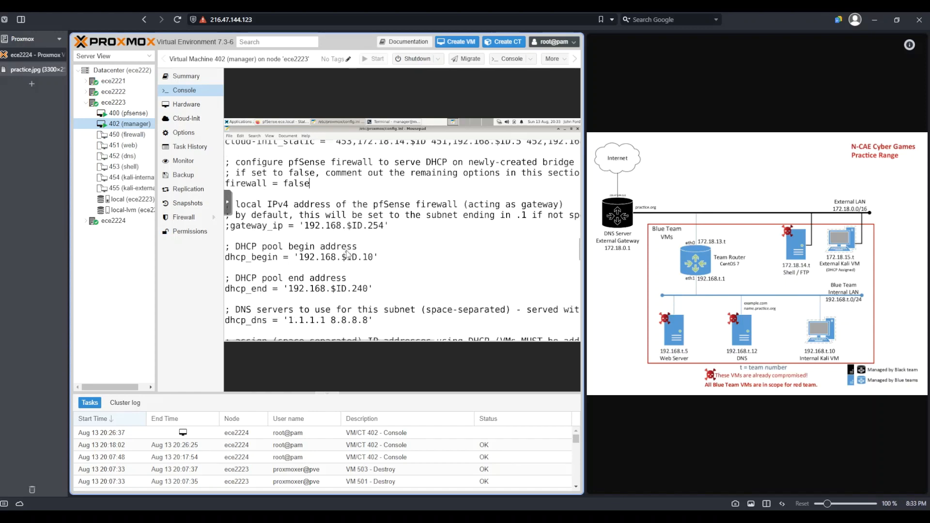
{"action": "left_click", "coordinate": [227, 258]}
{"action": "type", "text": ";"}
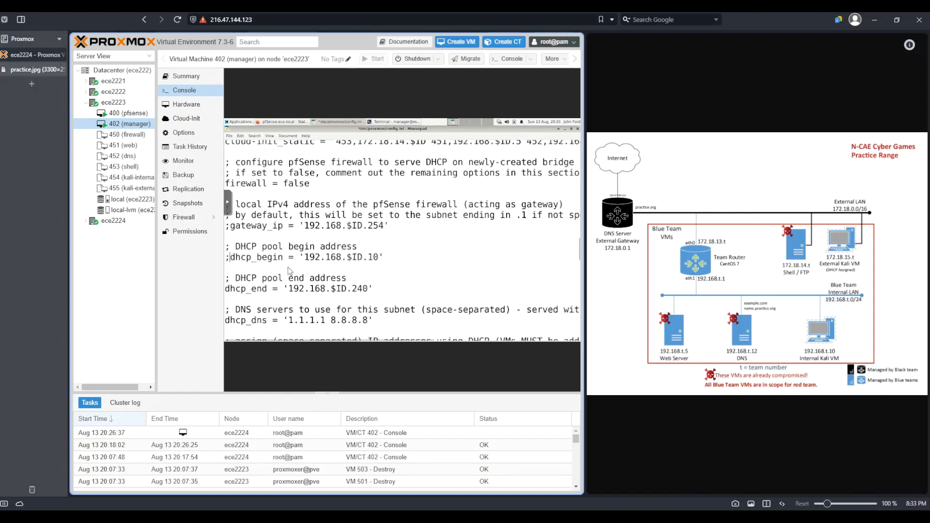
{"action": "left_click", "coordinate": [227, 289]}
{"action": "type", "text": ";"}
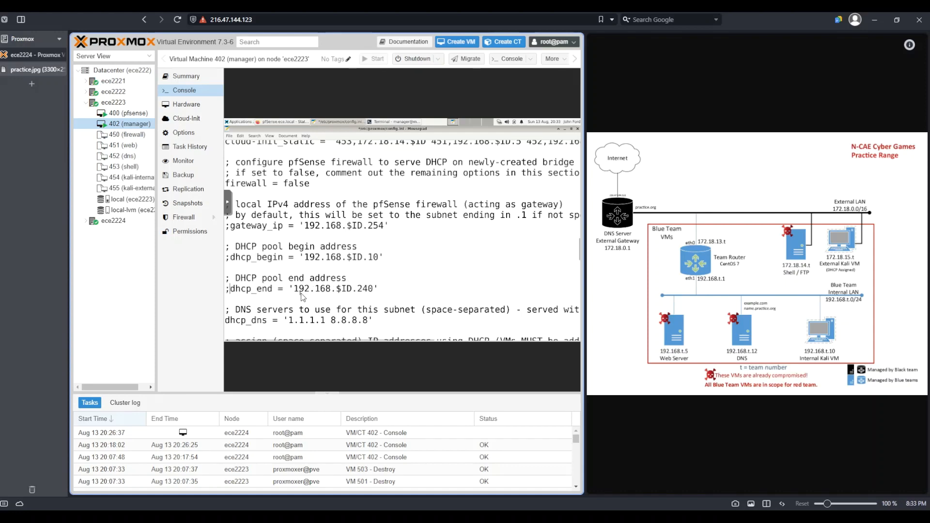
Step: Comment out the dhcp_dns and dhcp_static options
{"action": "scroll", "coordinate": [228, 272], "scroll_direction": "down", "scroll_amount": 2}
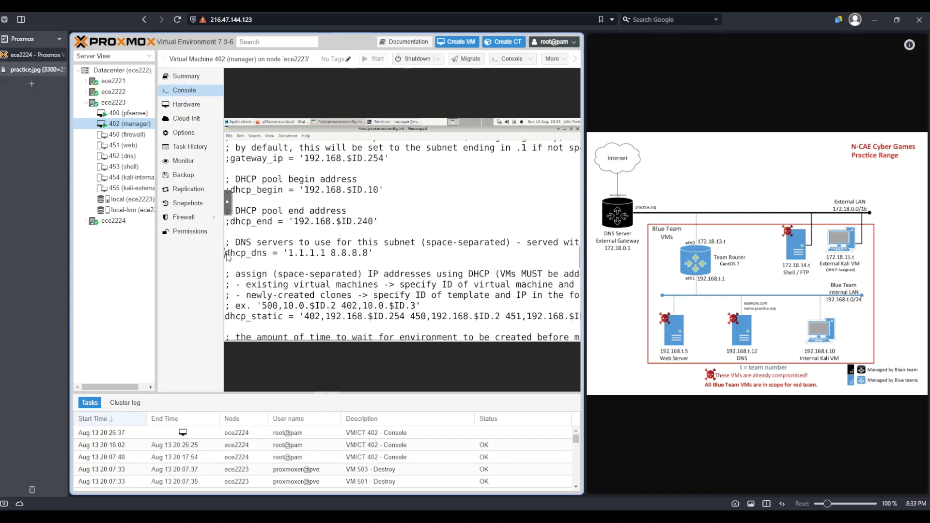
{"action": "left_click", "coordinate": [226, 257]}
{"action": "type", "text": ";"}
{"action": "scroll", "coordinate": [351, 282], "scroll_direction": "down", "scroll_amount": 1}
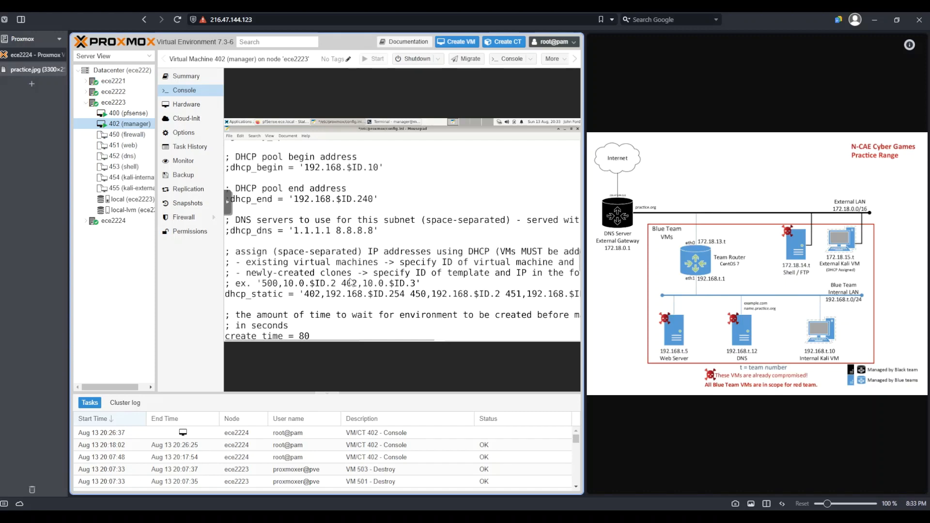
{"action": "scroll", "coordinate": [351, 283], "scroll_direction": "down", "scroll_amount": 2}
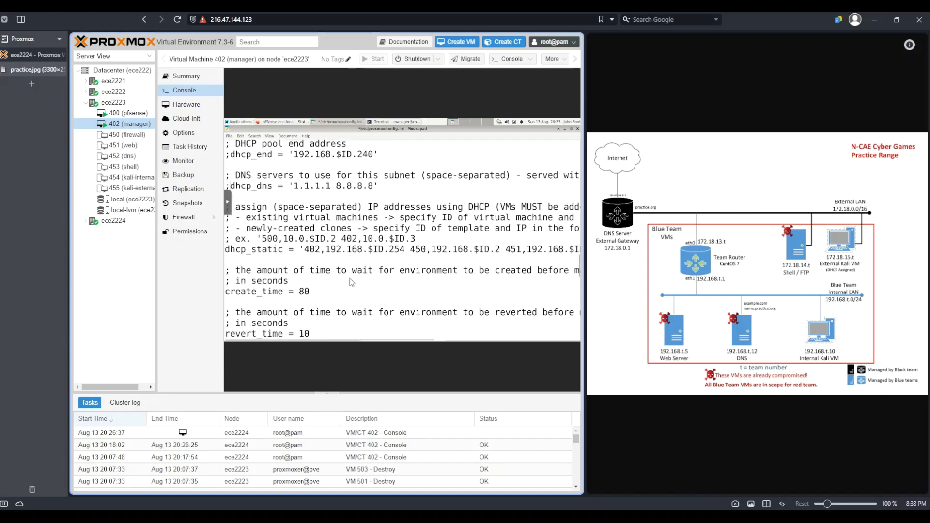
{"action": "left_click", "coordinate": [227, 250]}
{"action": "type", "text": ";"}
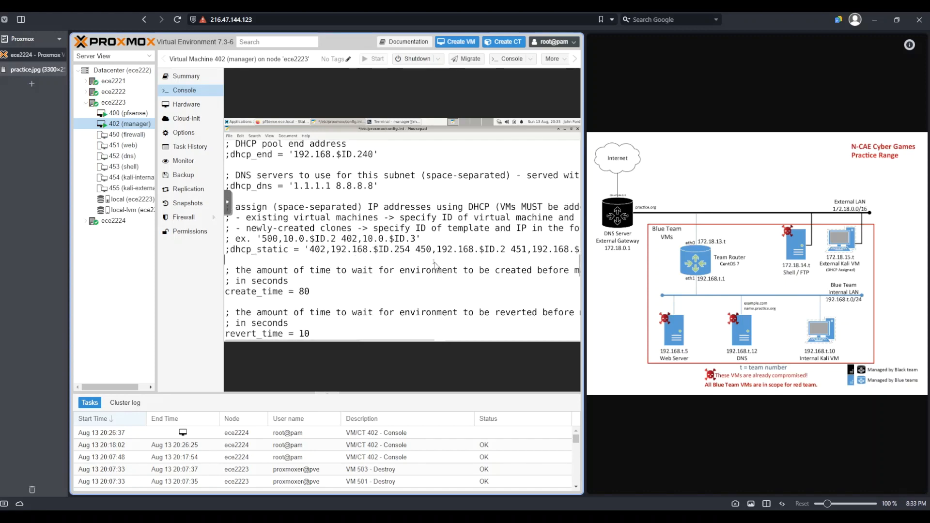
{"action": "scroll", "coordinate": [360, 228], "scroll_direction": "down", "scroll_amount": 1}
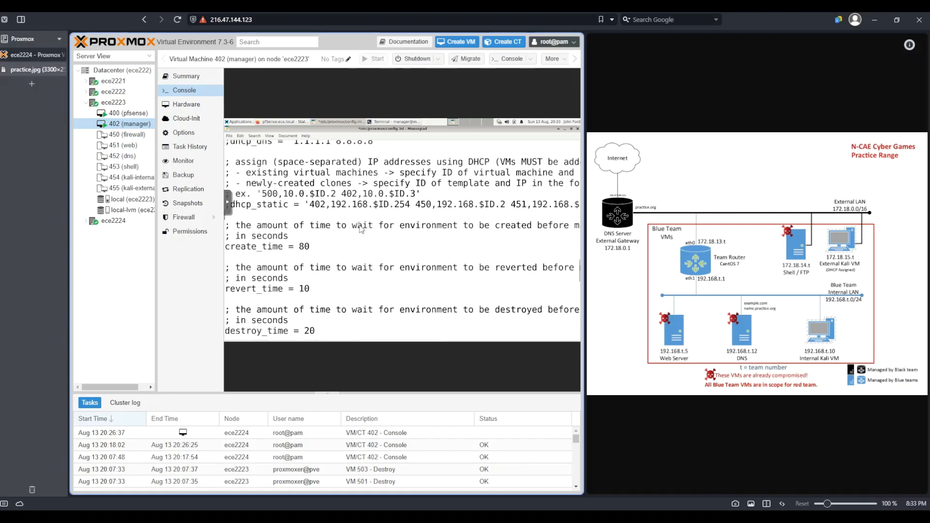
Step: Set create_time and destroy_time to 10 seconds
{"action": "scroll", "coordinate": [423, 255], "scroll_direction": "down", "scroll_amount": 2}
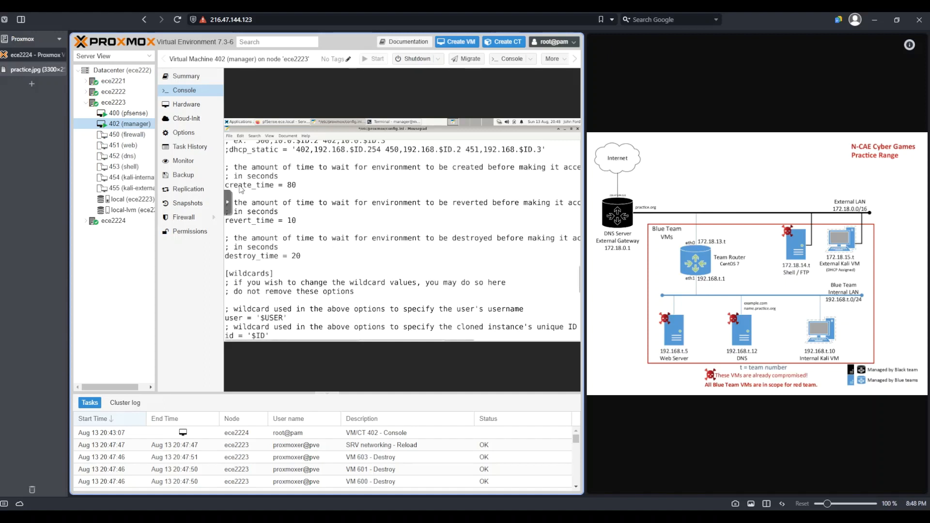
{"action": "left_click_drag", "start_coordinate": [237, 185], "coordinate": [269, 185]}
{"action": "left_click_drag", "start_coordinate": [242, 221], "coordinate": [270, 221]}
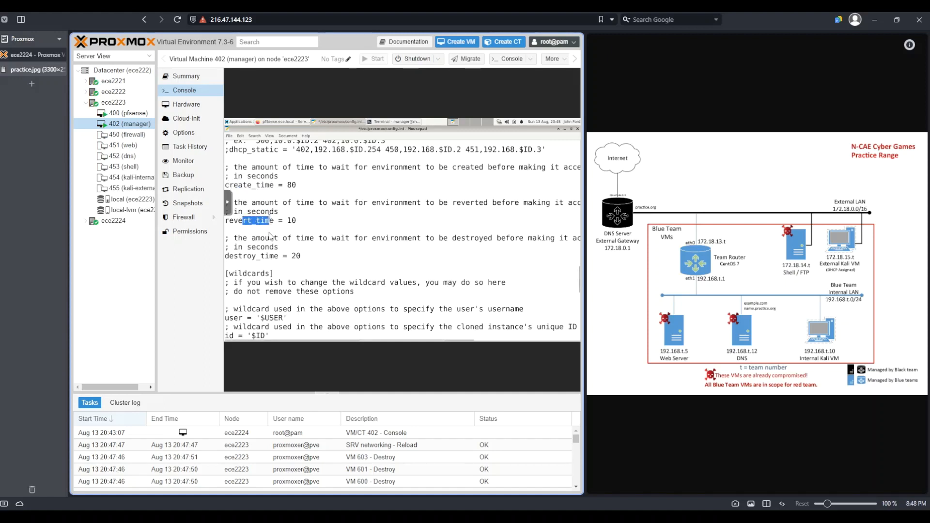
{"action": "left_click_drag", "start_coordinate": [243, 256], "coordinate": [277, 257]}
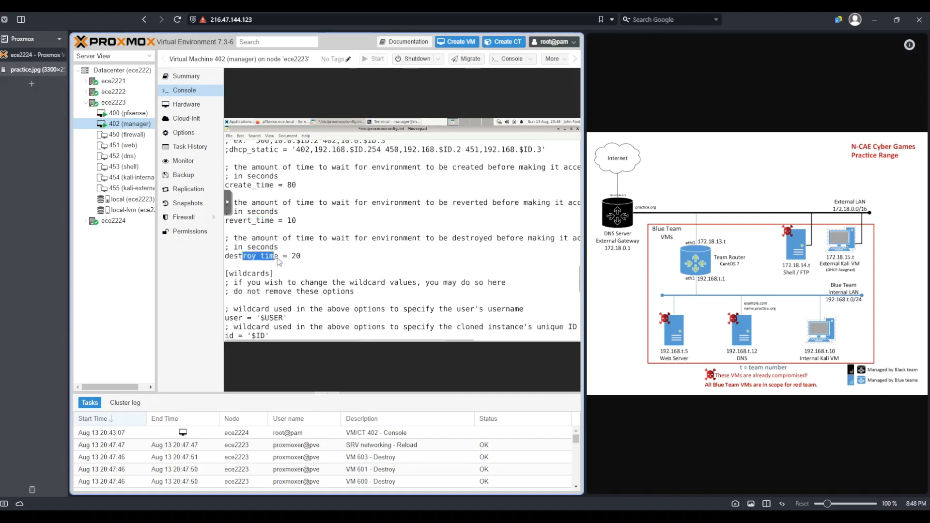
{"action": "left_click", "coordinate": [304, 186]}
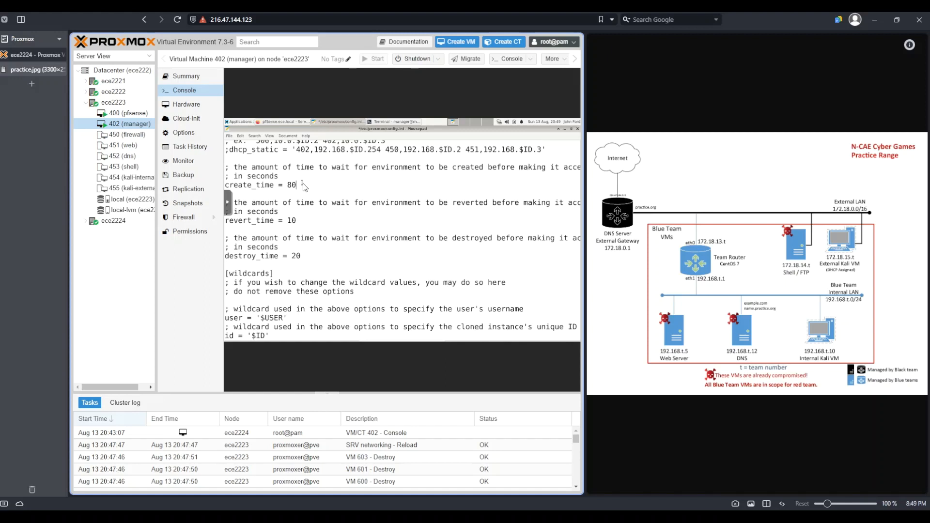
{"action": "left_click", "coordinate": [306, 257]}
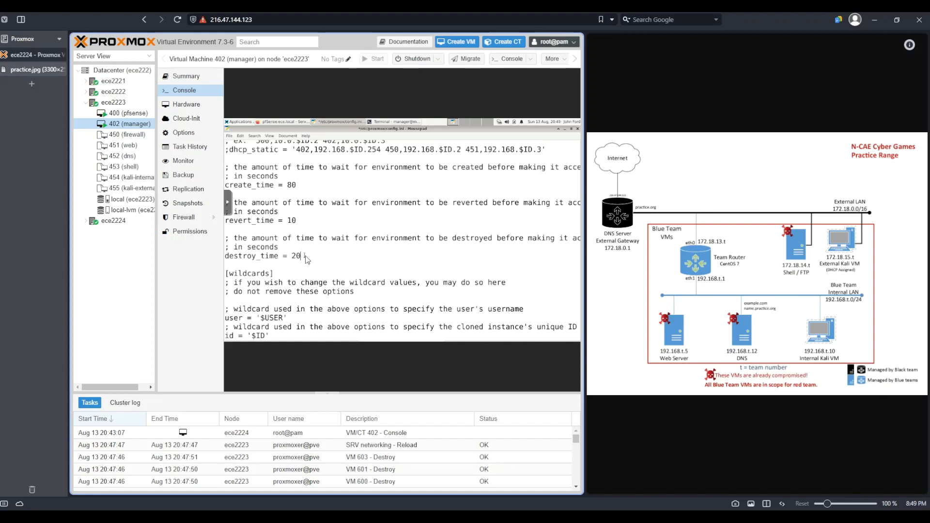
{"action": "left_click", "coordinate": [300, 188]}
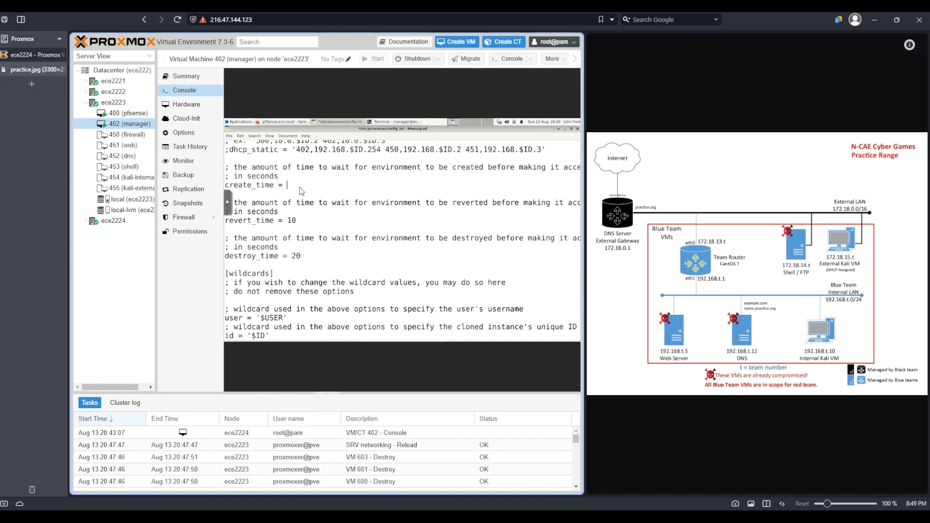
{"action": "type", "text": "10"}
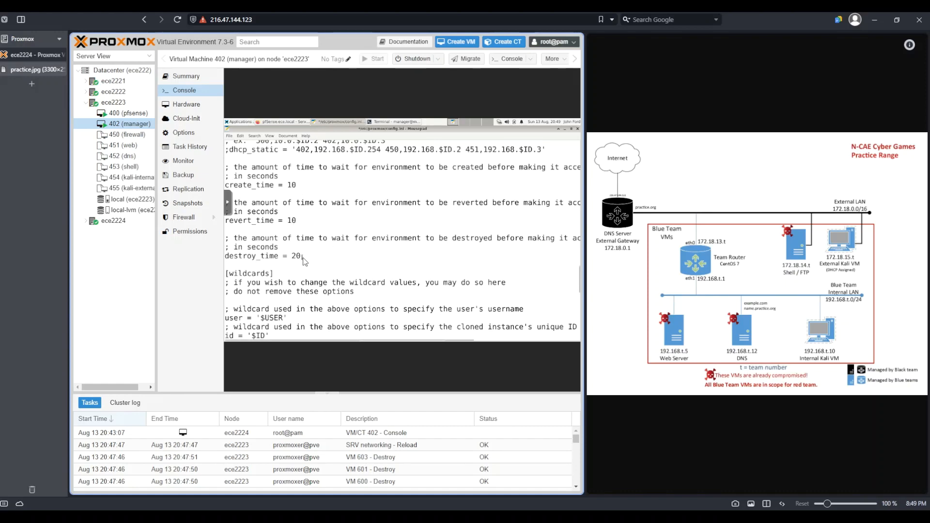
{"action": "key", "text": "BackSpace"}
{"action": "key", "text": "BackSpace"}
{"action": "type", "text": "1"}
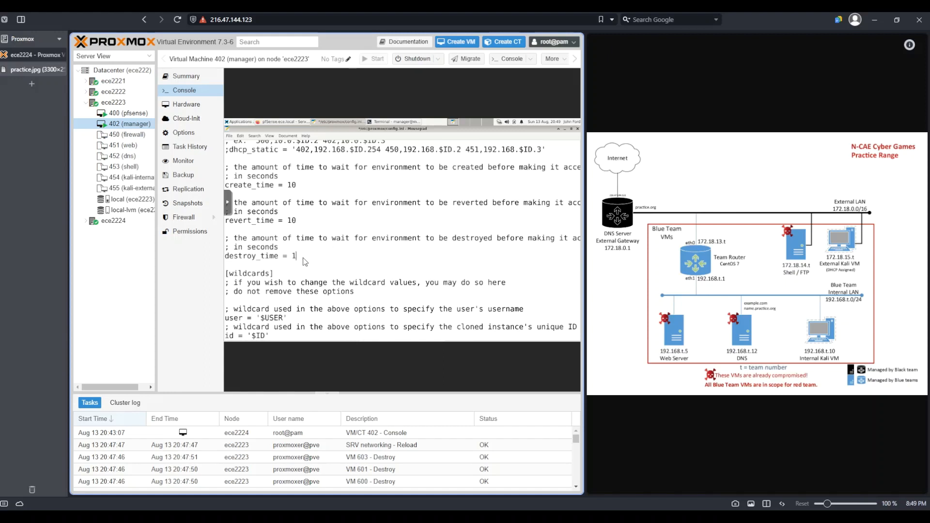
{"action": "type", "text": "0"}
Step: Review the wildcard and logging options, then save config.ini and quit the text editor
{"action": "scroll", "coordinate": [320, 215], "scroll_direction": "down", "scroll_amount": 4}
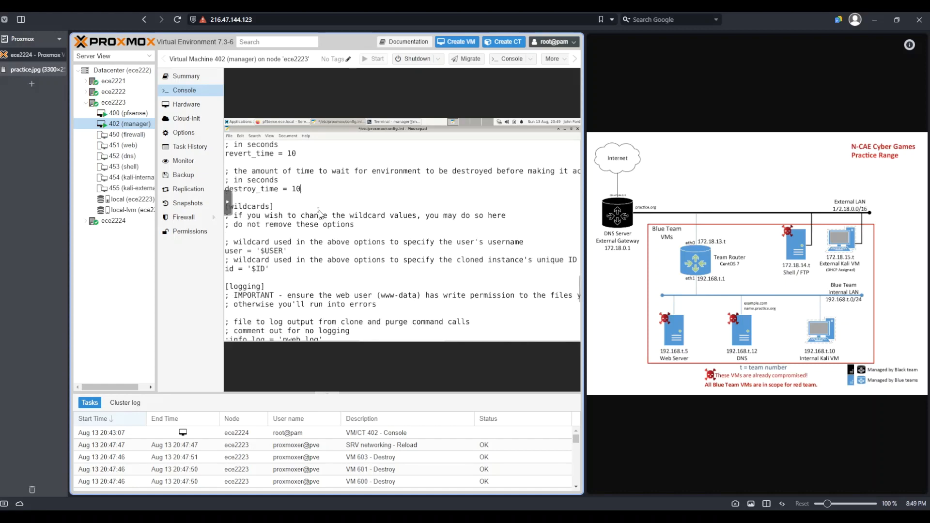
{"action": "scroll", "coordinate": [320, 214], "scroll_direction": "down", "scroll_amount": 1}
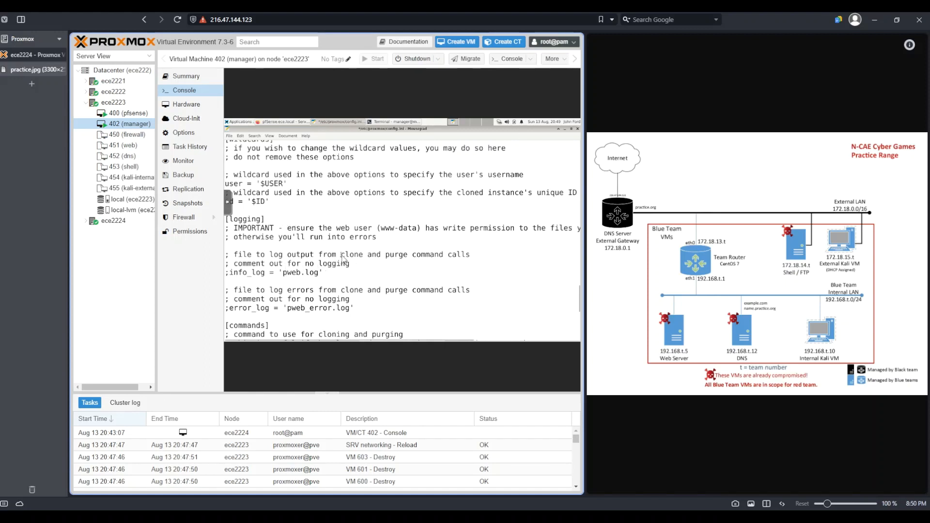
{"action": "left_click_drag", "start_coordinate": [341, 256], "coordinate": [462, 257]}
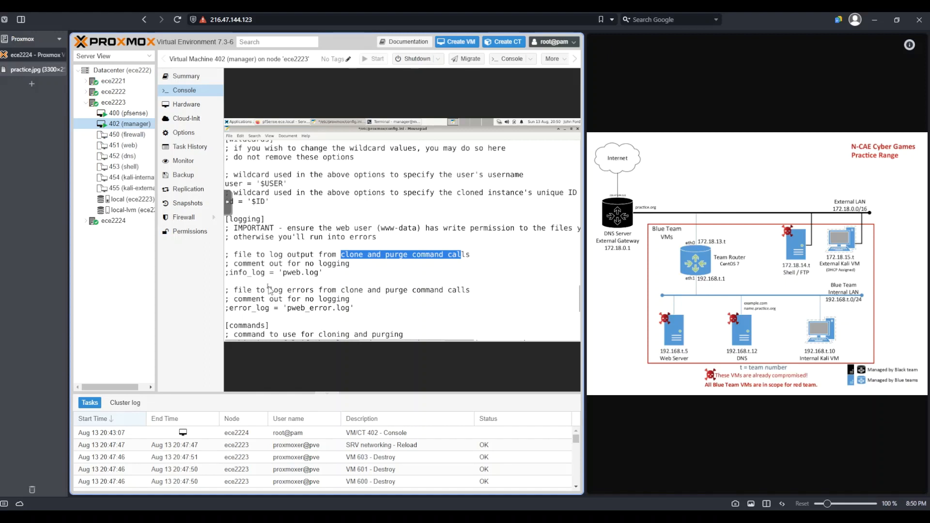
{"action": "left_click", "coordinate": [368, 194]}
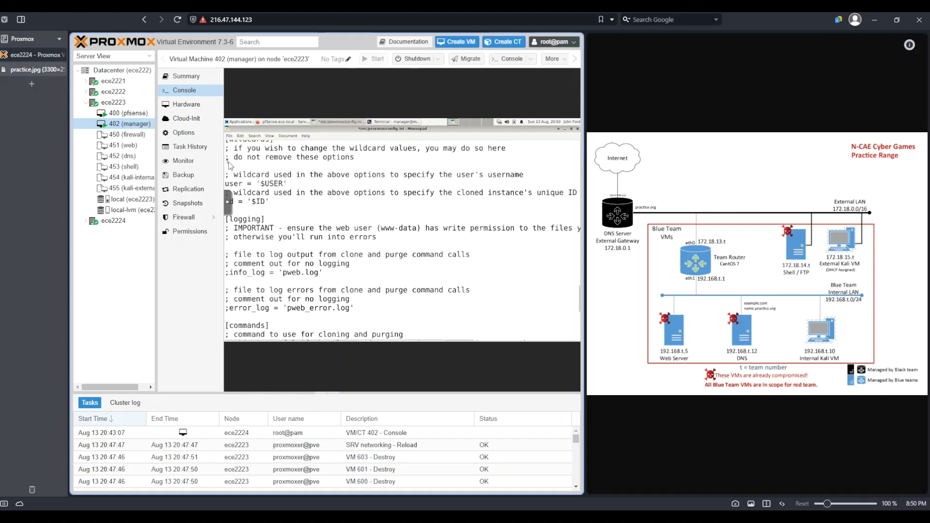
{"action": "left_click", "coordinate": [229, 135]}
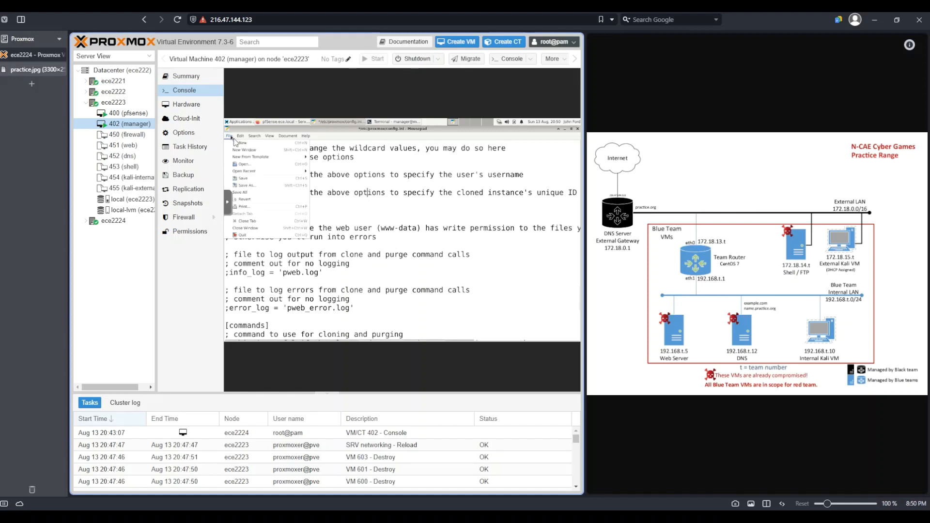
{"action": "left_click", "coordinate": [260, 179]}
{"action": "key", "text": "ctrl+q"}
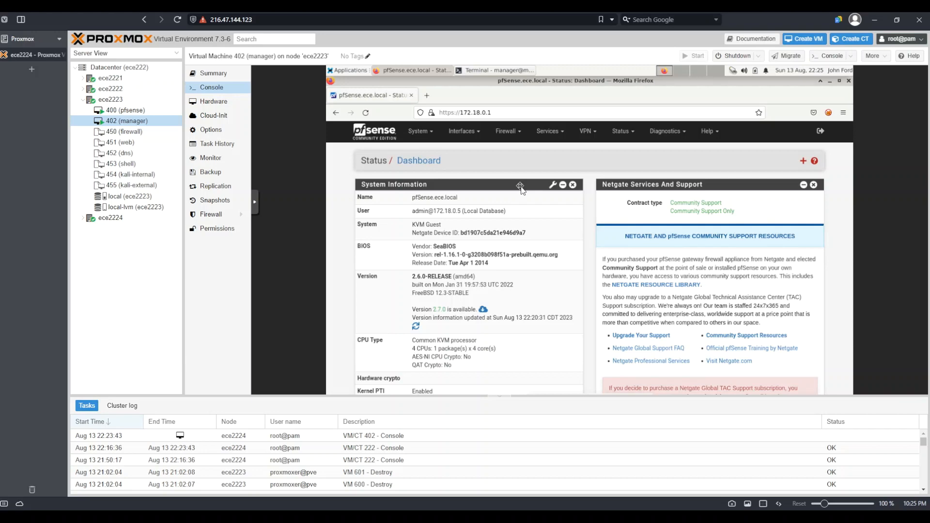
Step: Open the pfSense LAN interface settings and examine its static IPv4 address and subnet mask
{"action": "left_click", "coordinate": [461, 133]}
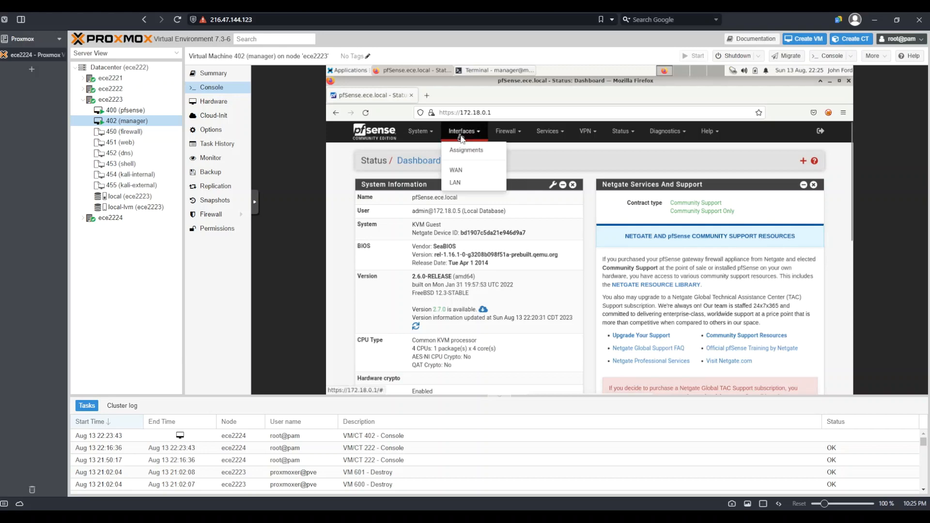
{"action": "left_click", "coordinate": [461, 182]}
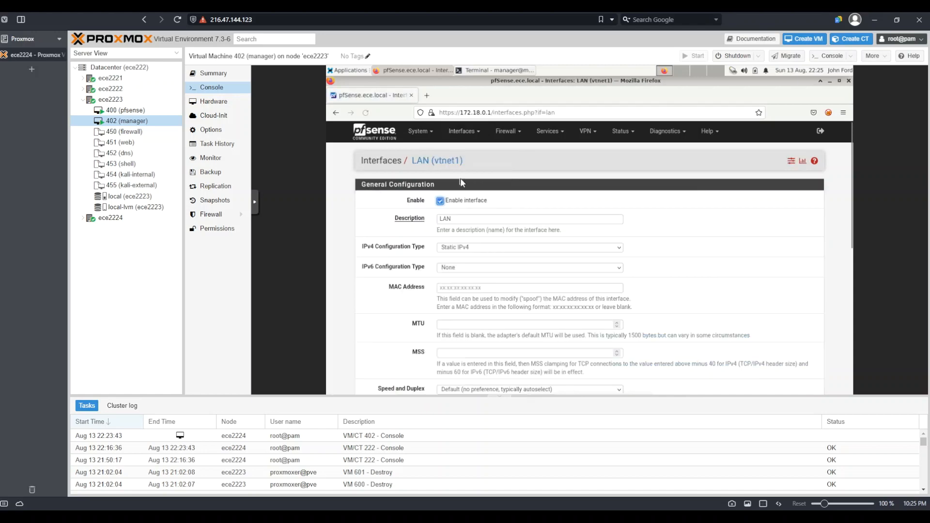
{"action": "scroll", "coordinate": [576, 209], "scroll_direction": "down", "scroll_amount": 4}
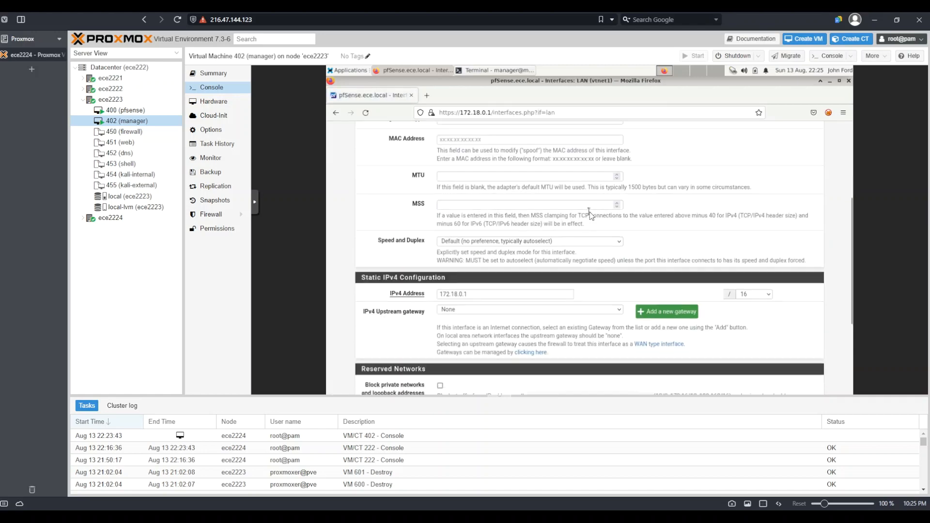
{"action": "left_click_drag", "start_coordinate": [477, 256], "coordinate": [432, 257]}
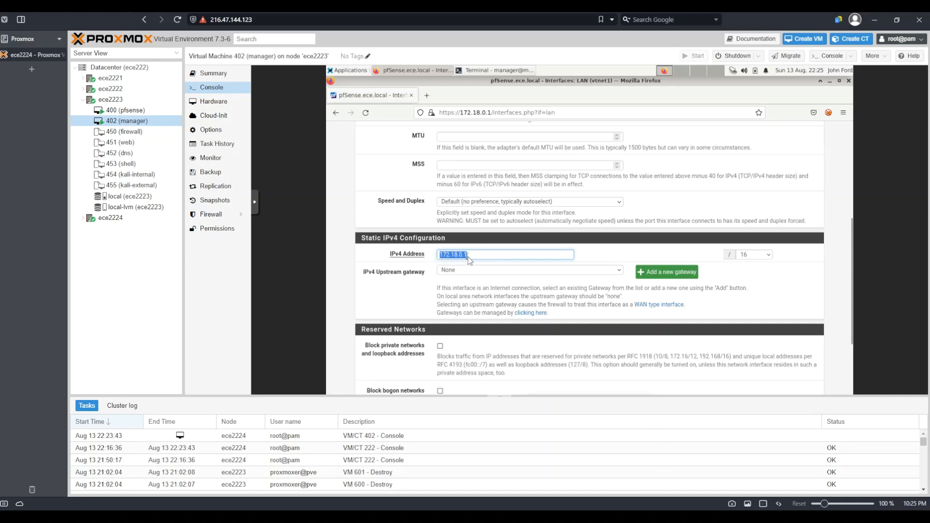
{"action": "left_click", "coordinate": [758, 255]}
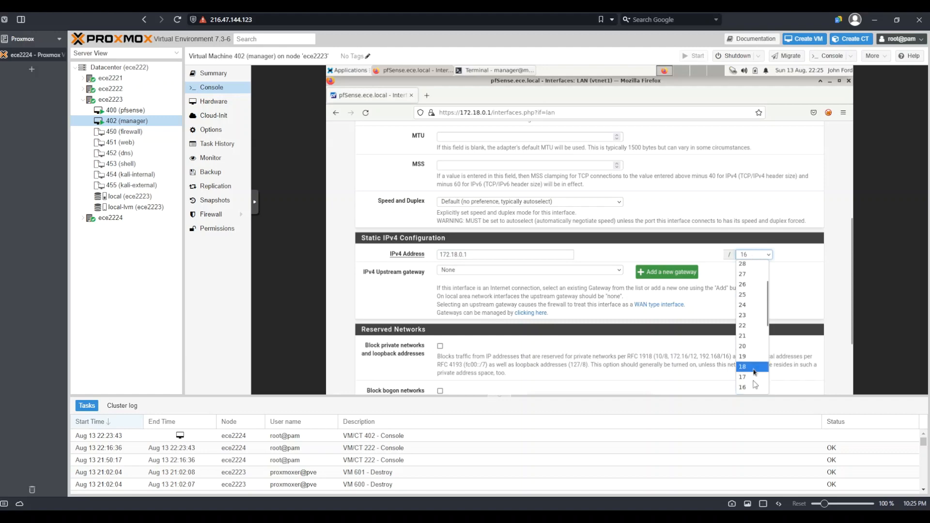
{"action": "left_click", "coordinate": [656, 247]}
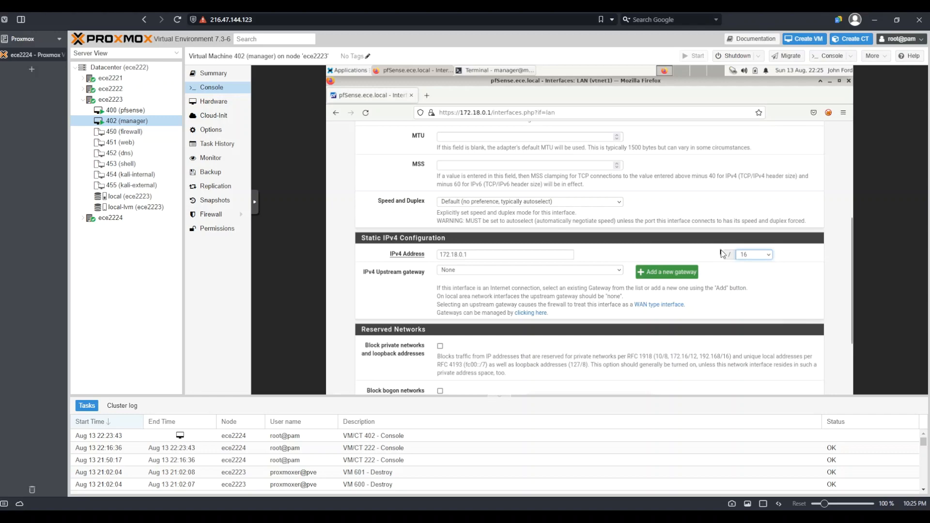
Step: Open the LAN DHCP Server settings and examine the address range, DNS servers and static mappings
{"action": "scroll", "coordinate": [722, 254], "scroll_direction": "down", "scroll_amount": 3}
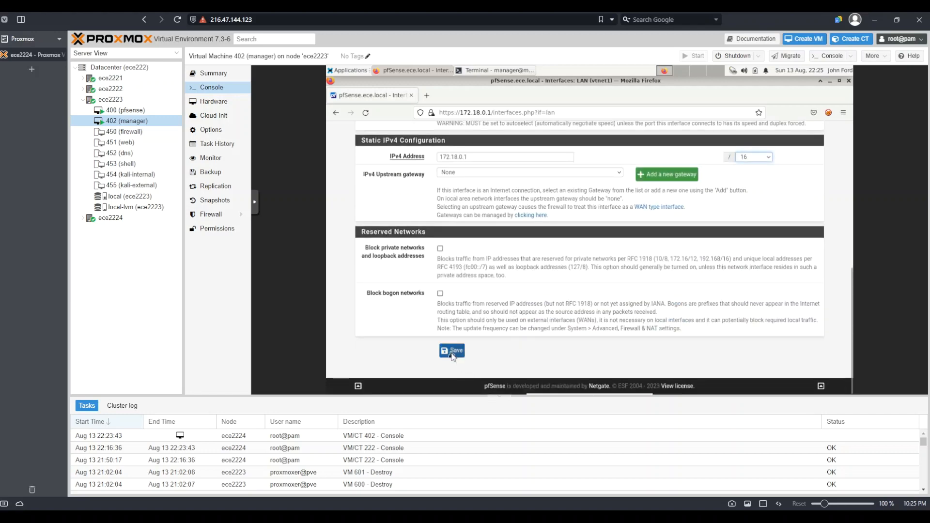
{"action": "scroll", "coordinate": [551, 256], "scroll_direction": "up", "scroll_amount": 10}
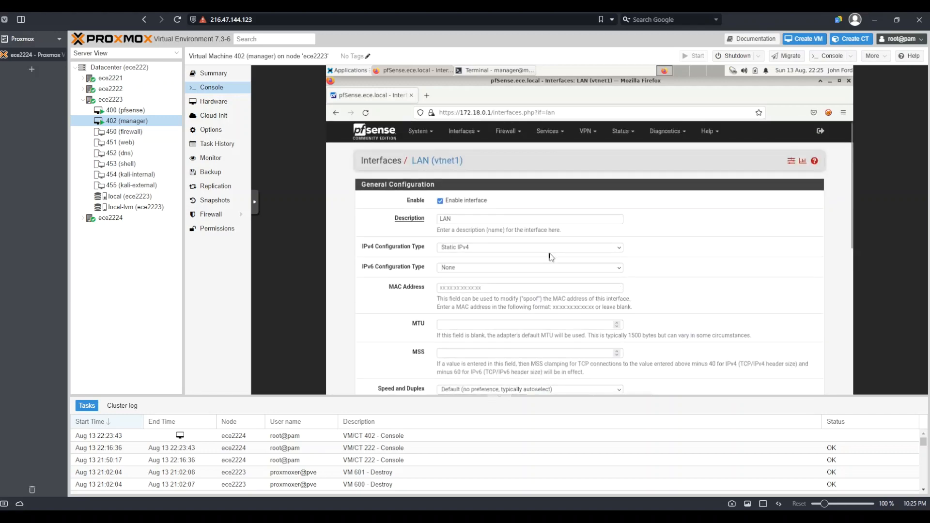
{"action": "left_click", "coordinate": [548, 136]}
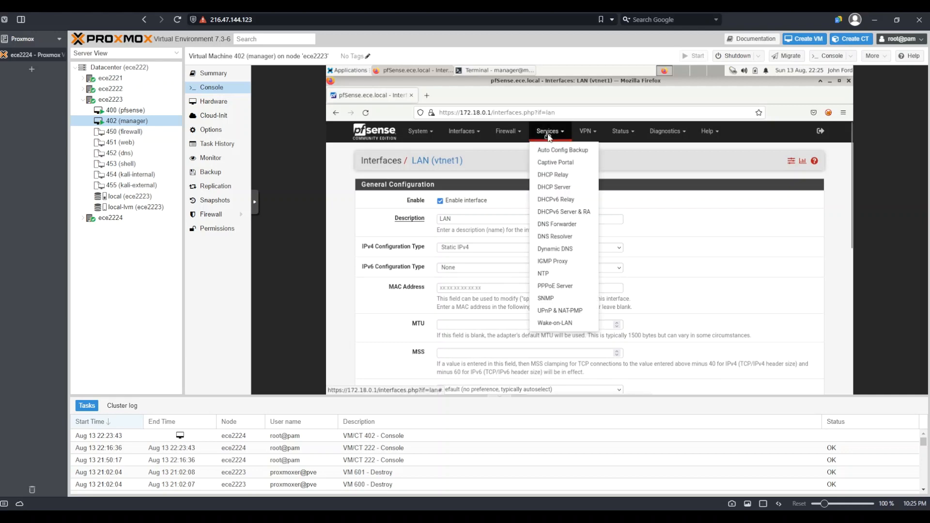
{"action": "left_click", "coordinate": [569, 191]}
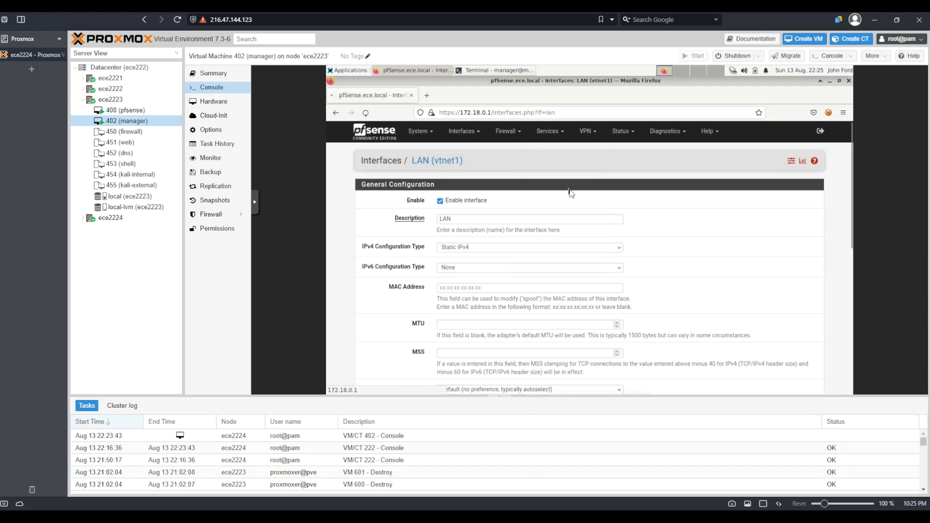
{"action": "scroll", "coordinate": [574, 306], "scroll_direction": "down", "scroll_amount": 4}
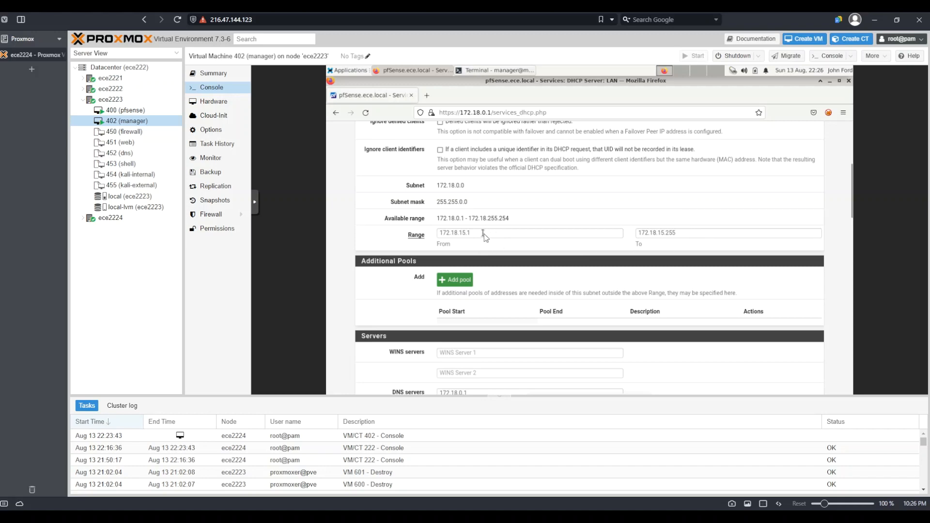
{"action": "left_click_drag", "start_coordinate": [485, 237], "coordinate": [431, 239]}
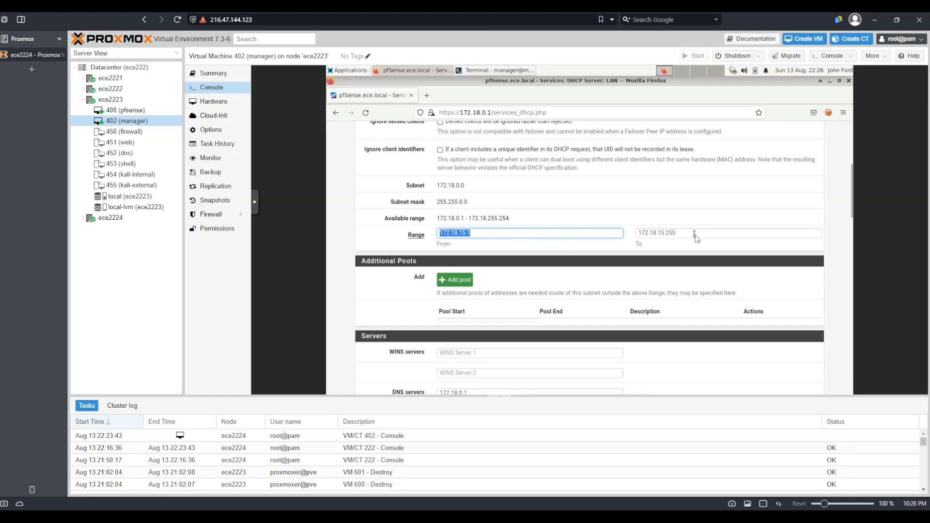
{"action": "left_click", "coordinate": [644, 238]}
{"action": "left_click_drag", "start_coordinate": [645, 237], "coordinate": [621, 238]}
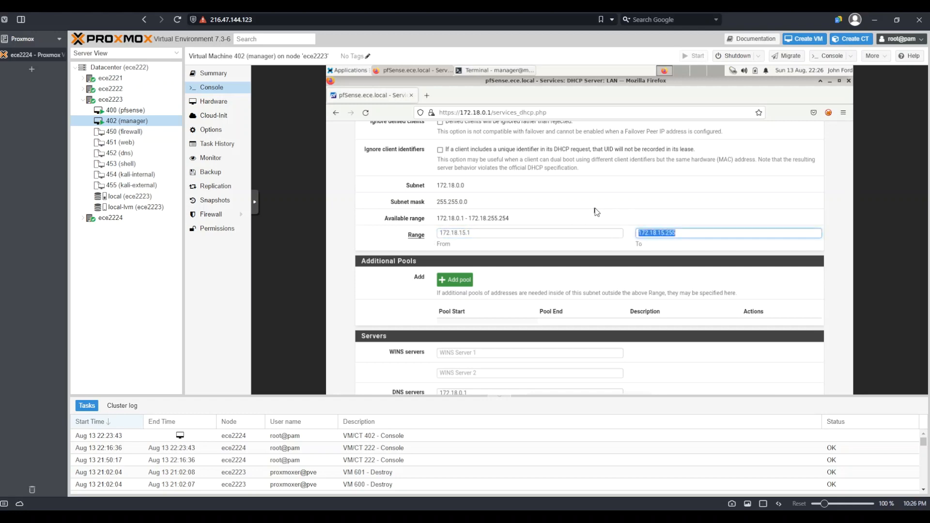
{"action": "triple_click", "coordinate": [484, 233]}
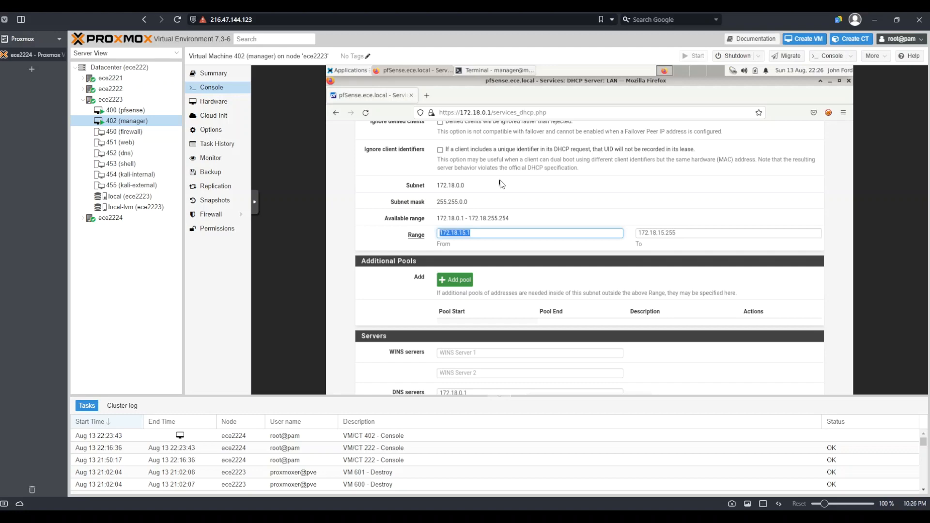
{"action": "left_click", "coordinate": [485, 233]}
{"action": "left_click", "coordinate": [713, 234]}
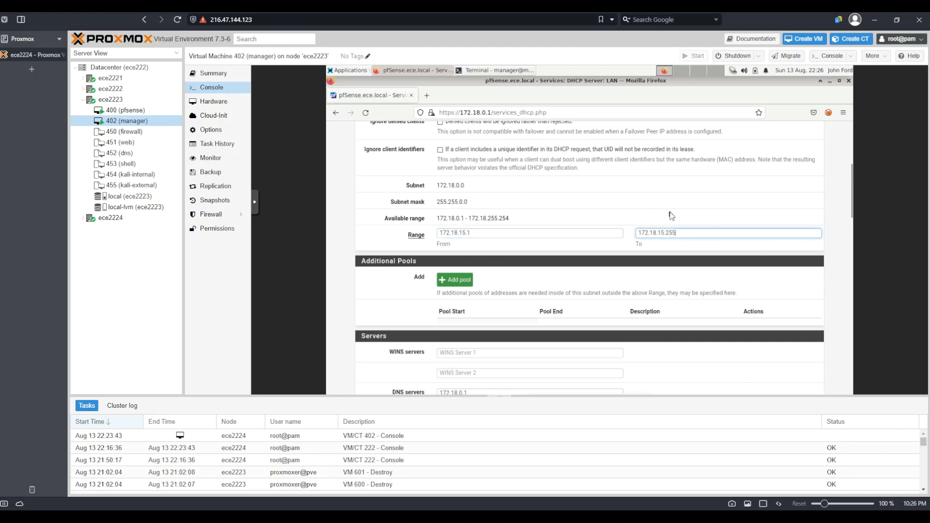
{"action": "scroll", "coordinate": [671, 215], "scroll_direction": "down", "scroll_amount": 10}
{"action": "scroll", "coordinate": [671, 216], "scroll_direction": "down", "scroll_amount": 5}
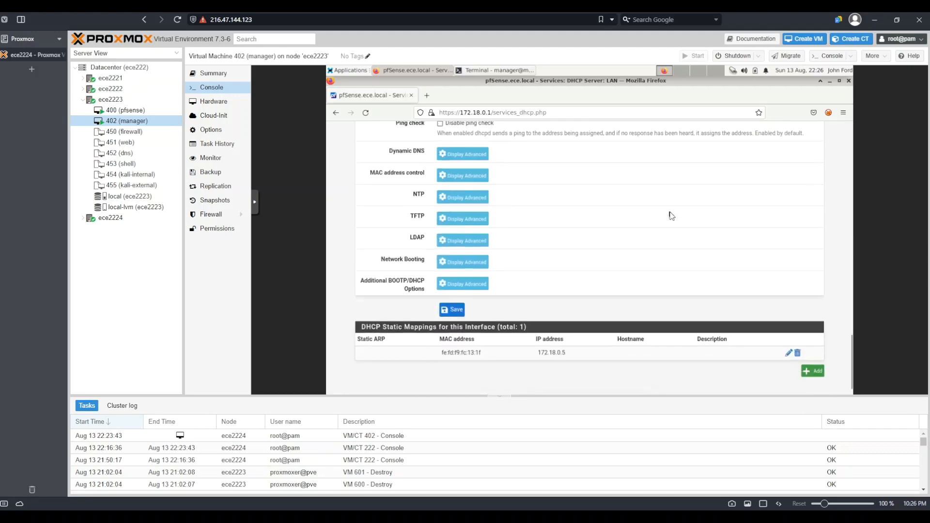
{"action": "scroll", "coordinate": [671, 215], "scroll_direction": "up", "scroll_amount": 12}
{"action": "scroll", "coordinate": [671, 215], "scroll_direction": "up", "scroll_amount": 2}
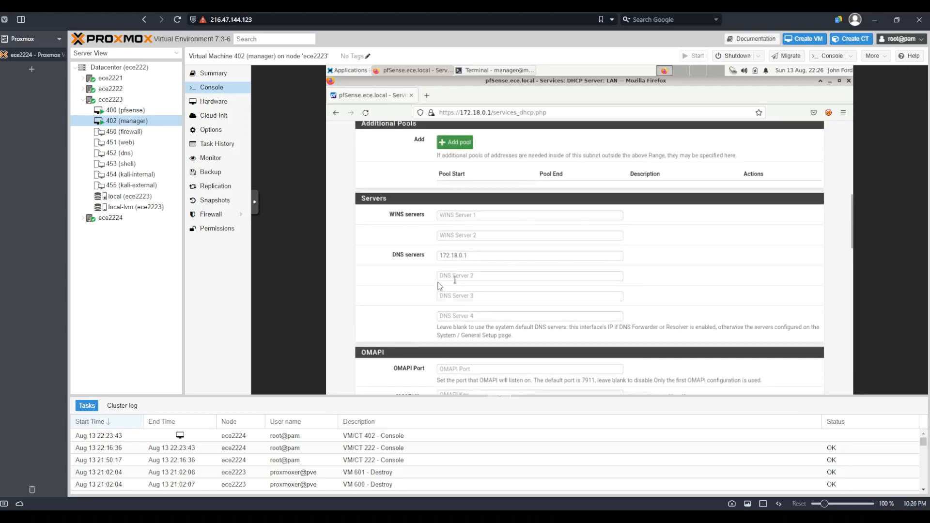
{"action": "left_click_drag", "start_coordinate": [468, 256], "coordinate": [438, 257]}
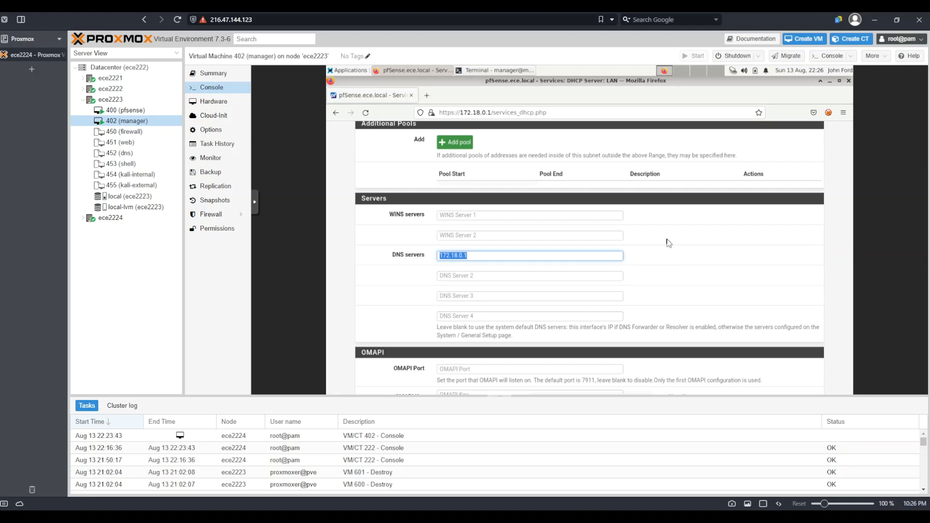
{"action": "scroll", "coordinate": [668, 243], "scroll_direction": "down", "scroll_amount": 10}
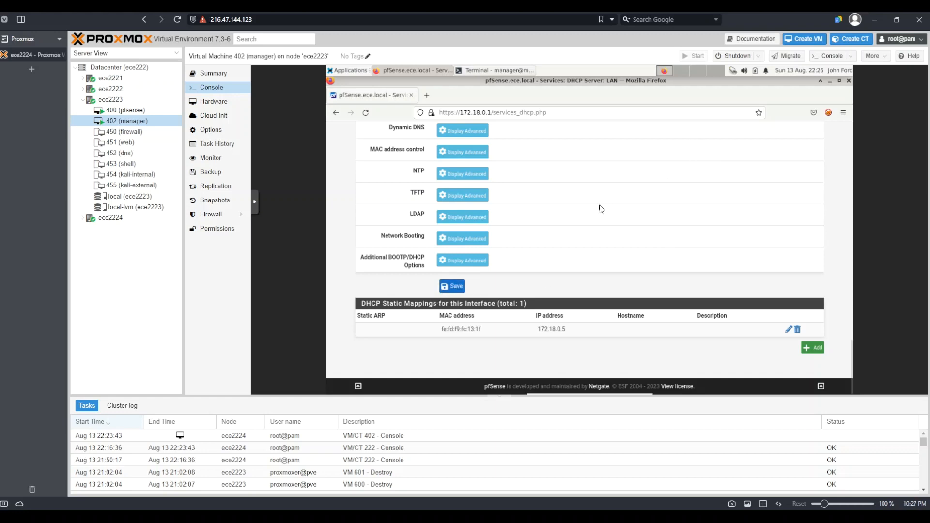
{"action": "scroll", "coordinate": [600, 208], "scroll_direction": "up", "scroll_amount": 1}
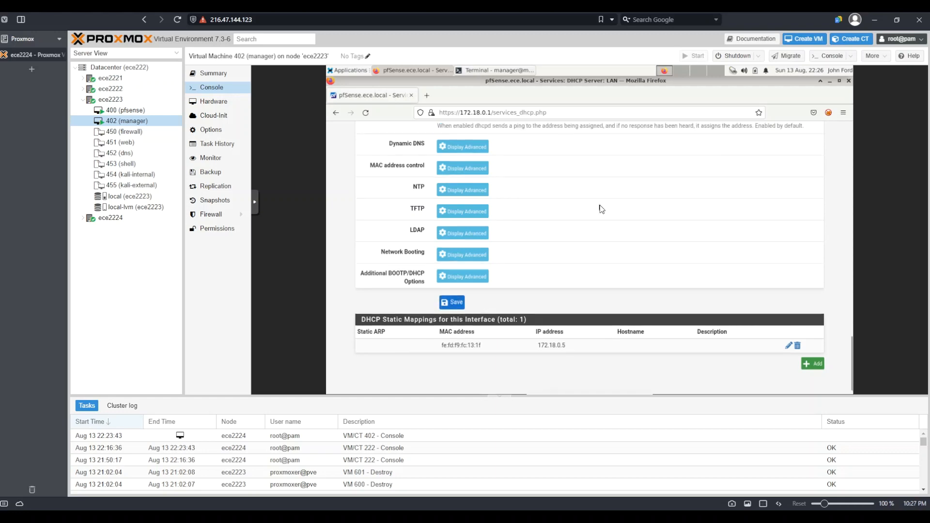
{"action": "scroll", "coordinate": [601, 208], "scroll_direction": "up", "scroll_amount": 10}
{"action": "scroll", "coordinate": [601, 209], "scroll_direction": "down", "scroll_amount": 5}
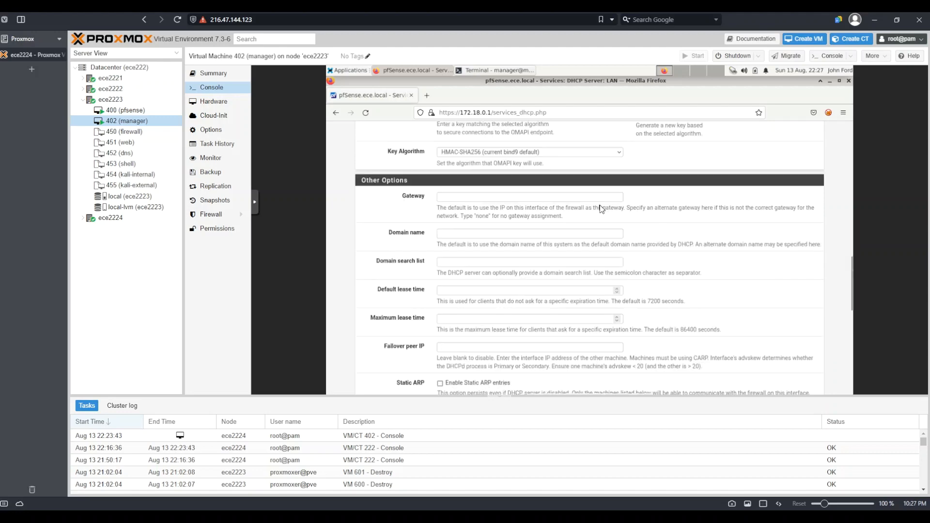
{"action": "scroll", "coordinate": [601, 208], "scroll_direction": "down", "scroll_amount": 10}
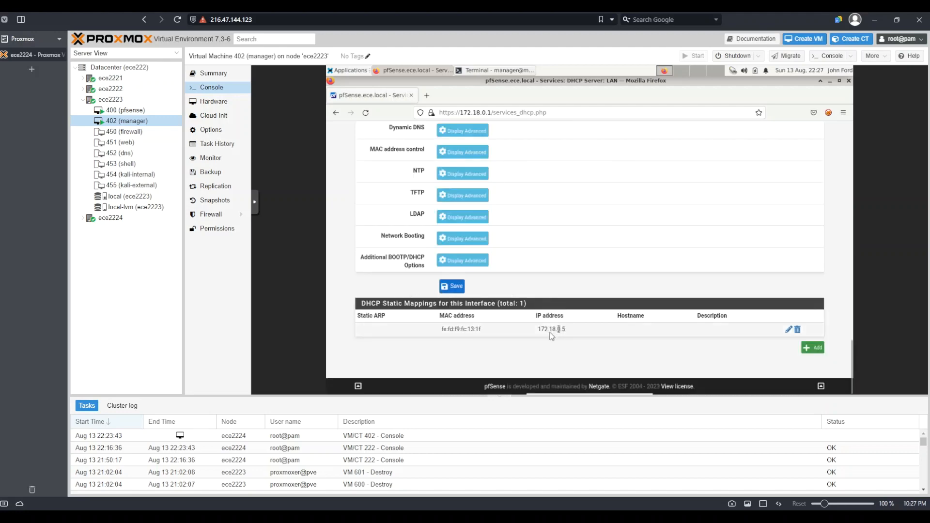
{"action": "left_click_drag", "start_coordinate": [536, 334], "coordinate": [569, 333]}
{"action": "scroll", "coordinate": [556, 309], "scroll_direction": "up", "scroll_amount": 15}
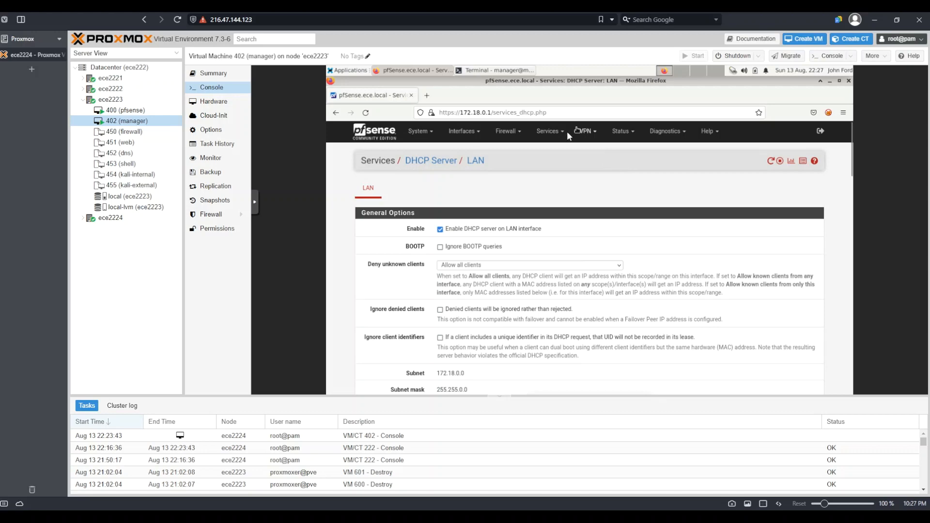
Step: Open the DNS Resolver settings and examine its host overrides and domain overrides
{"action": "left_click", "coordinate": [551, 132]}
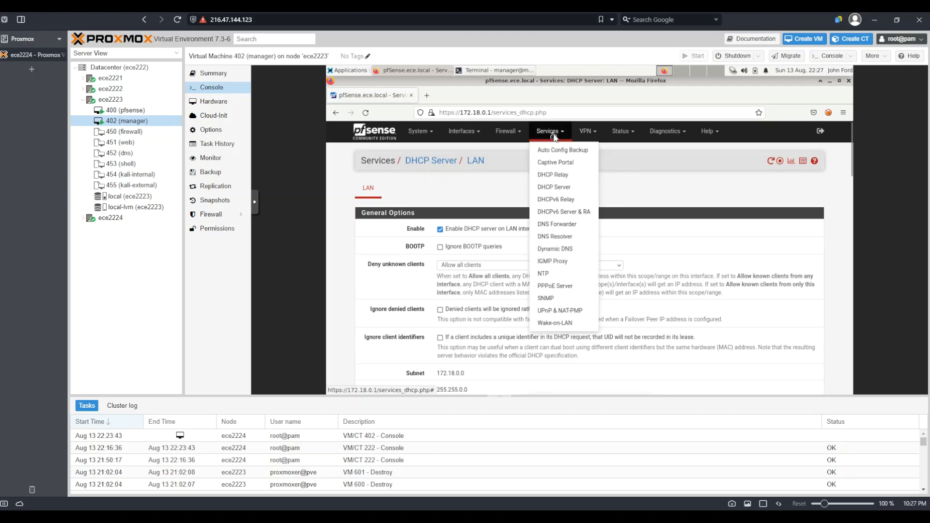
{"action": "left_click", "coordinate": [566, 239]}
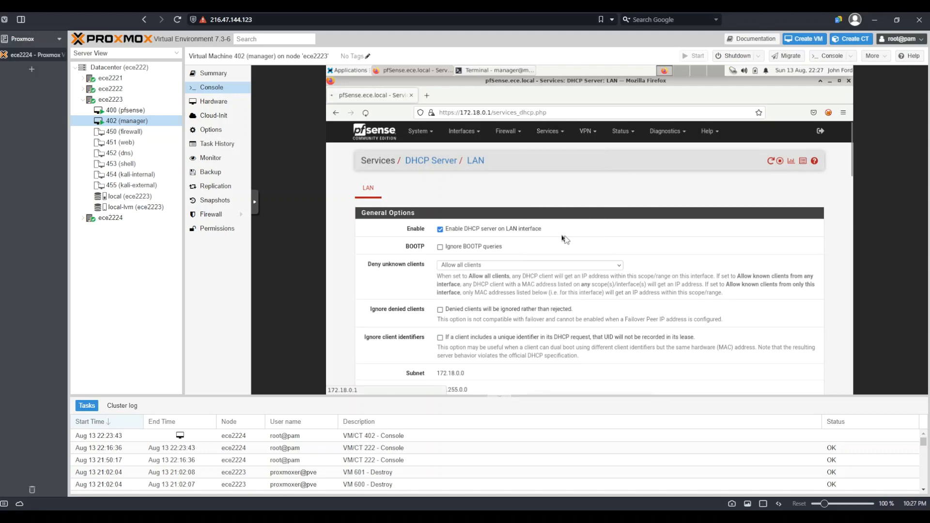
{"action": "scroll", "coordinate": [647, 261], "scroll_direction": "down", "scroll_amount": 6}
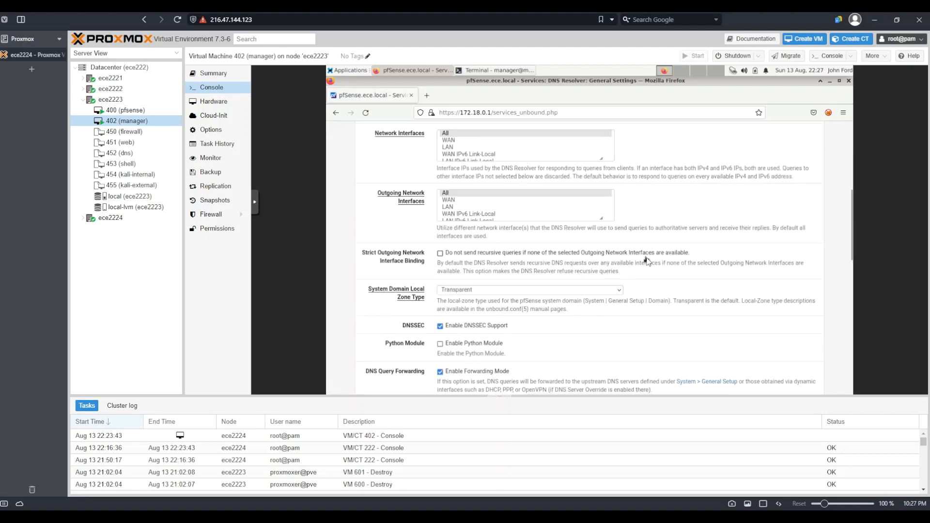
{"action": "scroll", "coordinate": [646, 262], "scroll_direction": "down", "scroll_amount": 15}
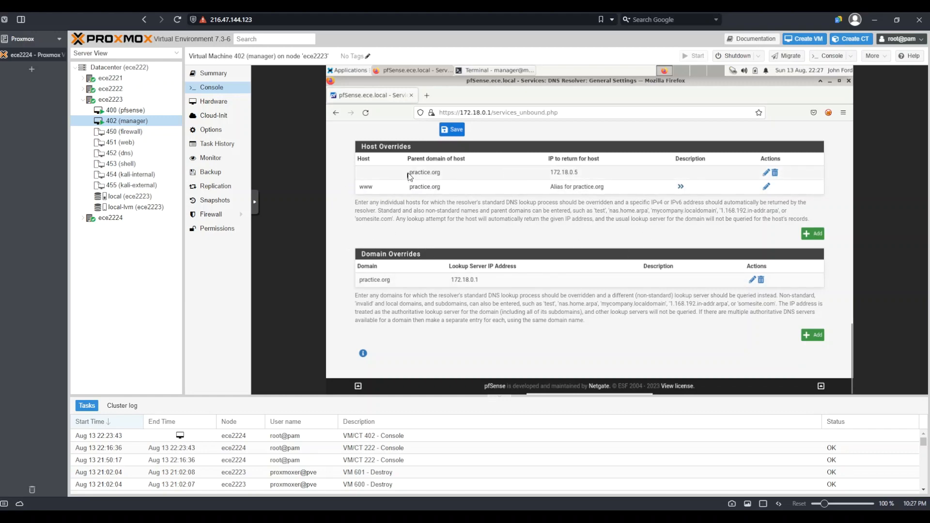
{"action": "left_click_drag", "start_coordinate": [408, 175], "coordinate": [454, 173]}
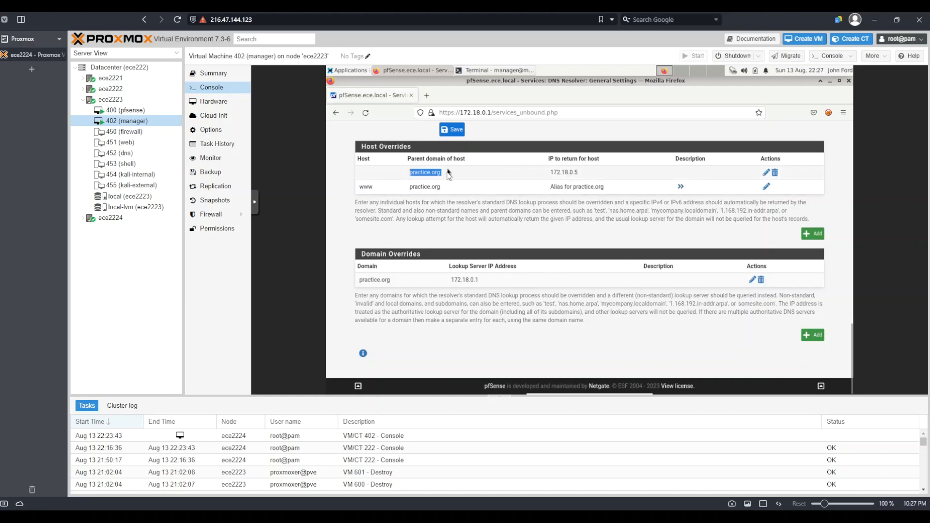
{"action": "left_click", "coordinate": [551, 175]}
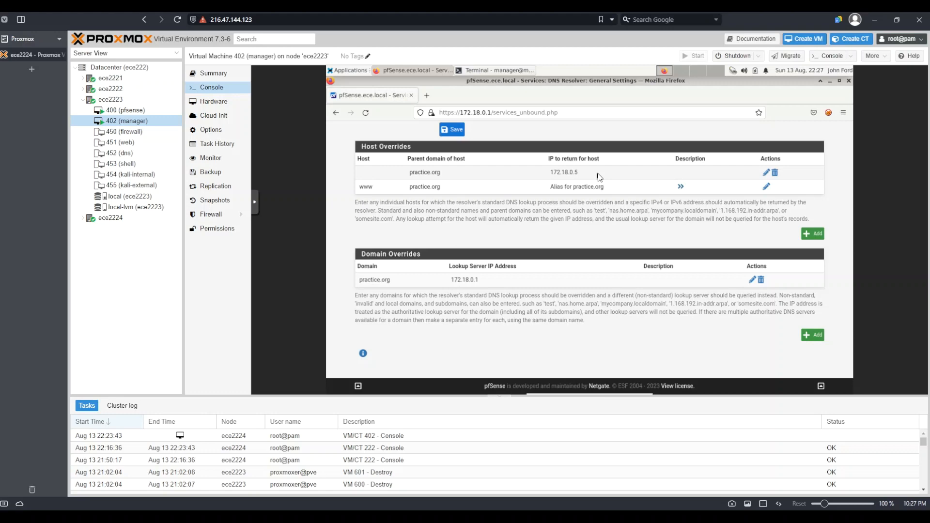
{"action": "left_click_drag", "start_coordinate": [600, 176], "coordinate": [552, 176]}
{"action": "scroll", "coordinate": [551, 174], "scroll_direction": "up", "scroll_amount": 10}
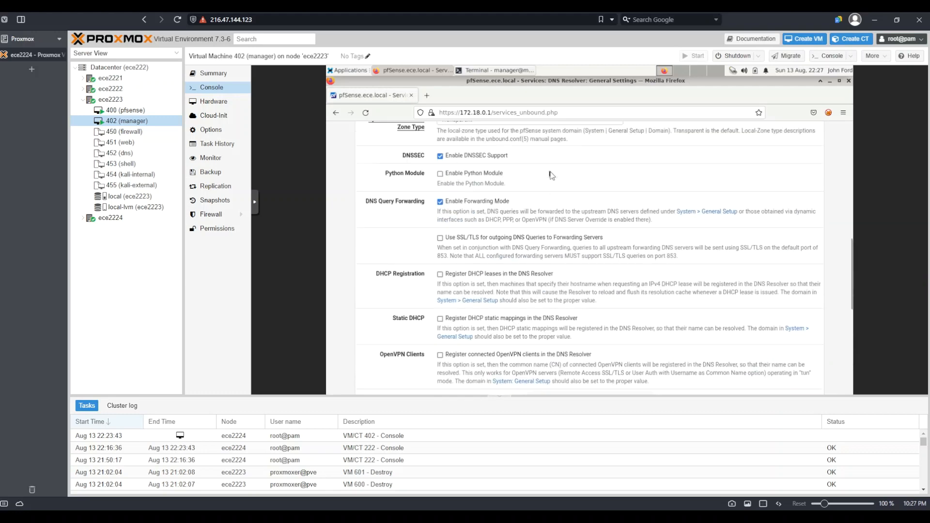
{"action": "scroll", "coordinate": [552, 174], "scroll_direction": "up", "scroll_amount": 4}
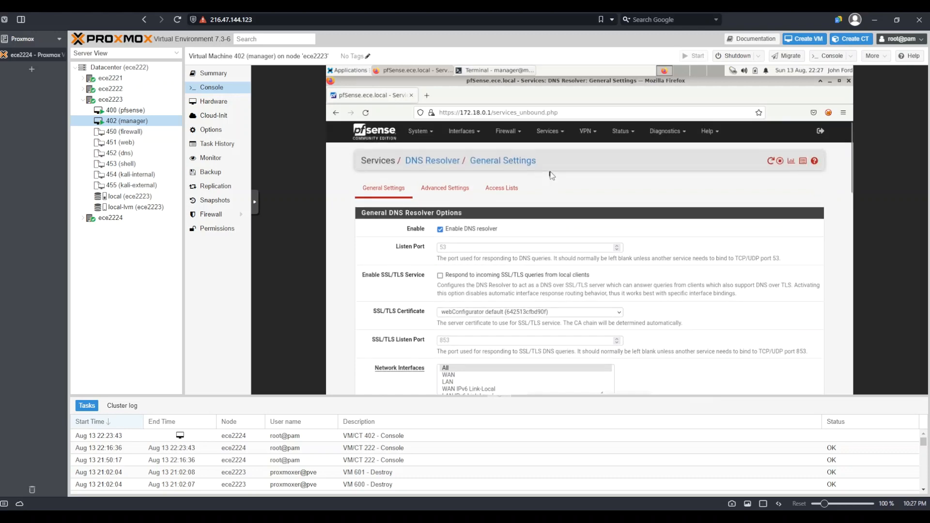
{"action": "left_click", "coordinate": [557, 138]}
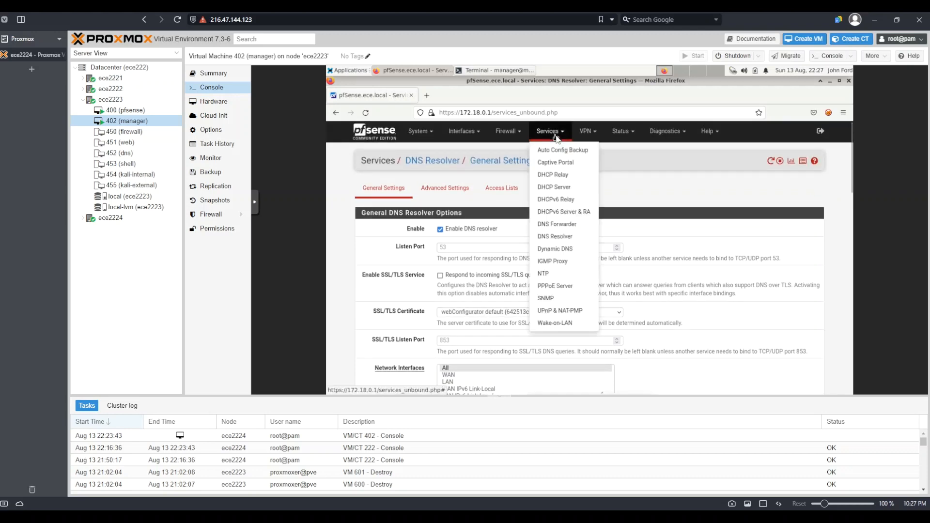
{"action": "left_click", "coordinate": [569, 239]}
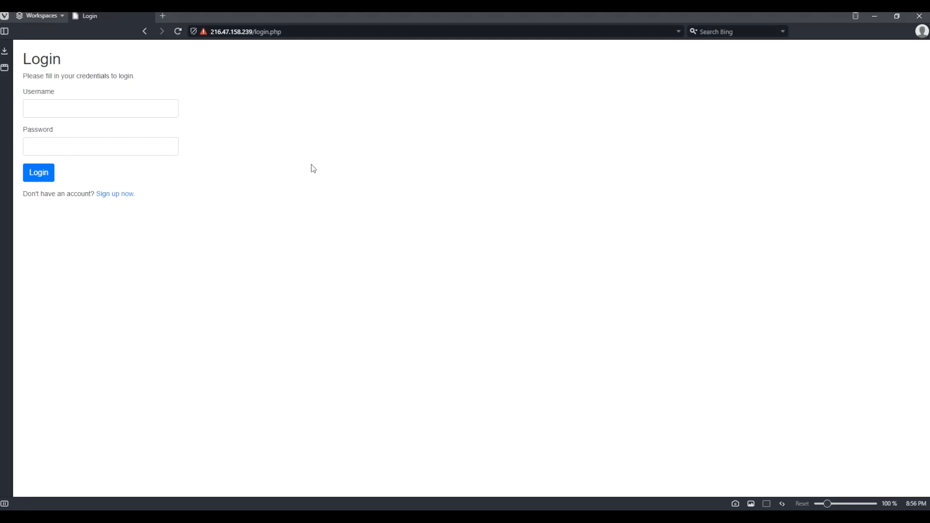
Step: Open the sign-up page of the self-registration website from its login page
{"action": "left_click", "coordinate": [211, 32]}
{"action": "left_click_drag", "start_coordinate": [211, 32], "coordinate": [273, 34]}
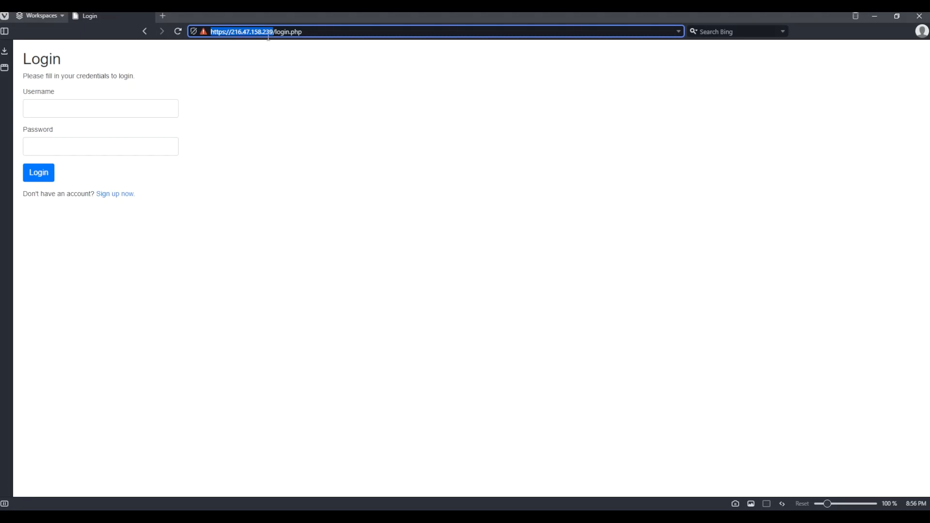
{"action": "left_click", "coordinate": [298, 96]}
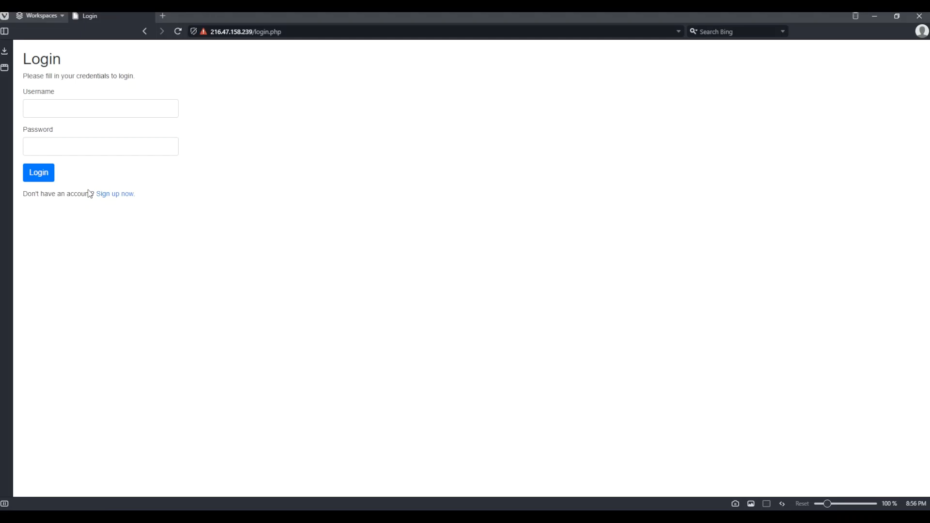
{"action": "left_click", "coordinate": [108, 198]}
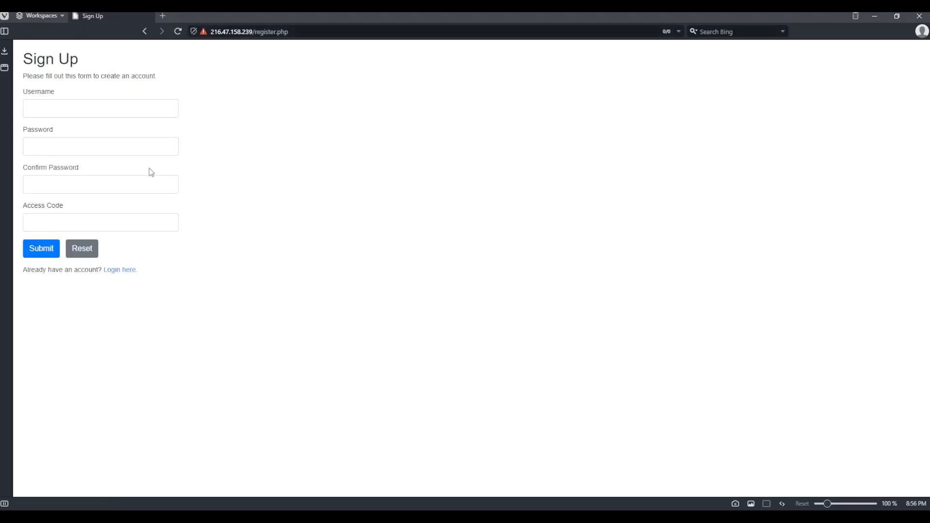
Step: Fill in a username, then enter and confirm the account password
{"action": "left_click", "coordinate": [101, 111]}
{"action": "type", "text": "john"}
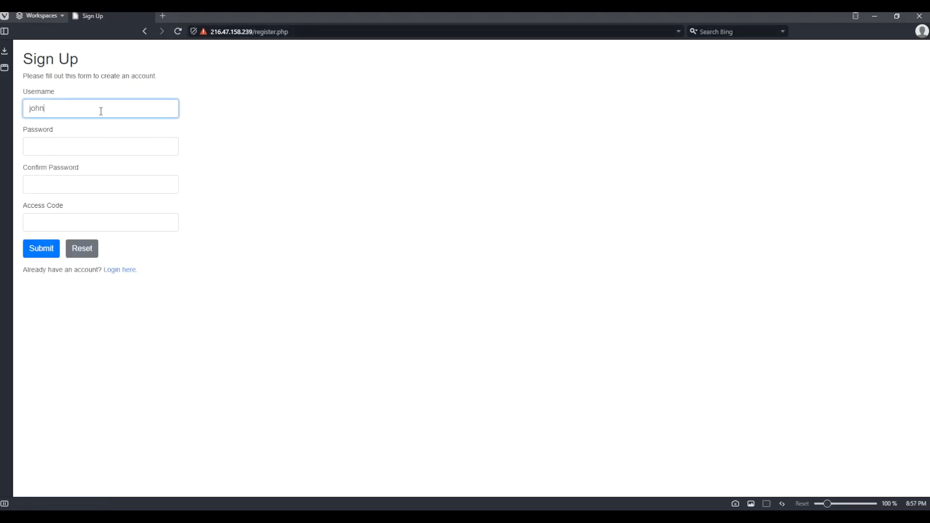
{"action": "key", "text": "Tab"}
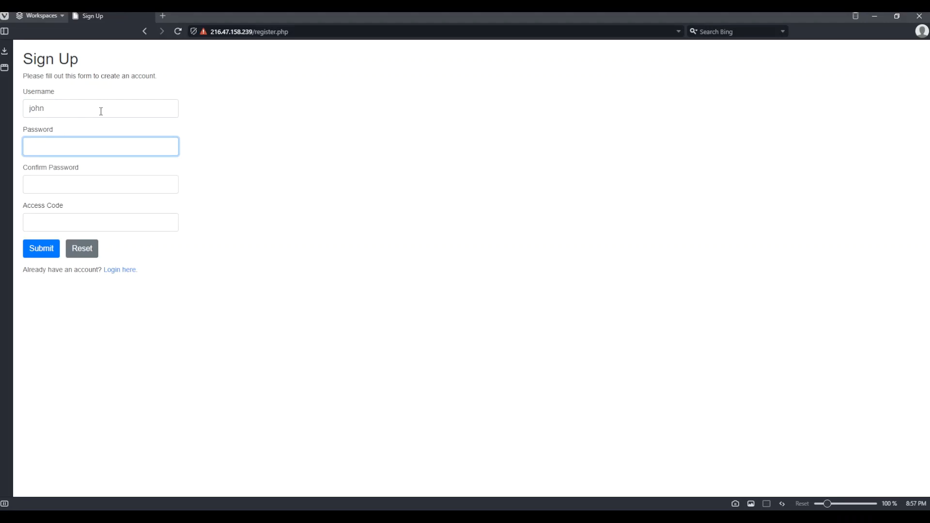
{"action": "type", "text": "••••••••••••"}
{"action": "left_click", "coordinate": [75, 183]}
{"action": "type", "text": "••••••••••"}
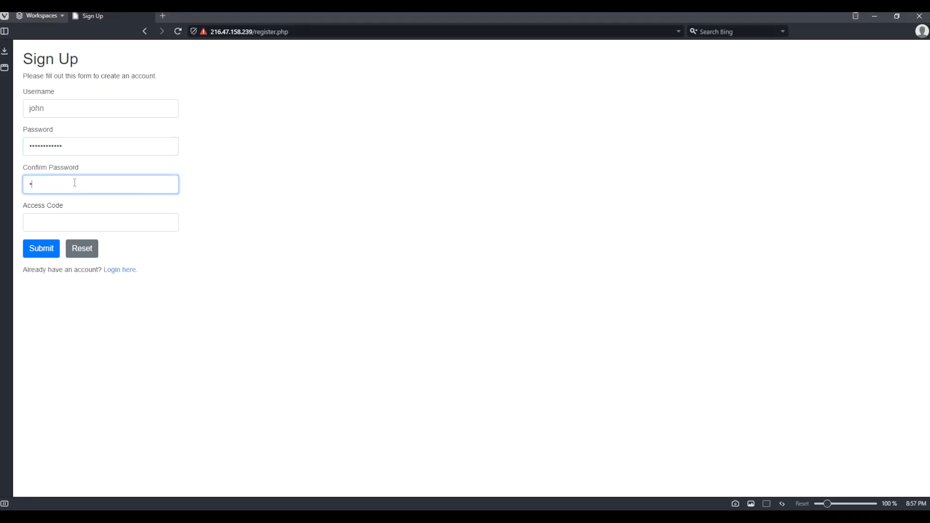
{"action": "type", "text": "••"}
Step: Enter the access code and submit the sign-up form
{"action": "left_click", "coordinate": [126, 221]}
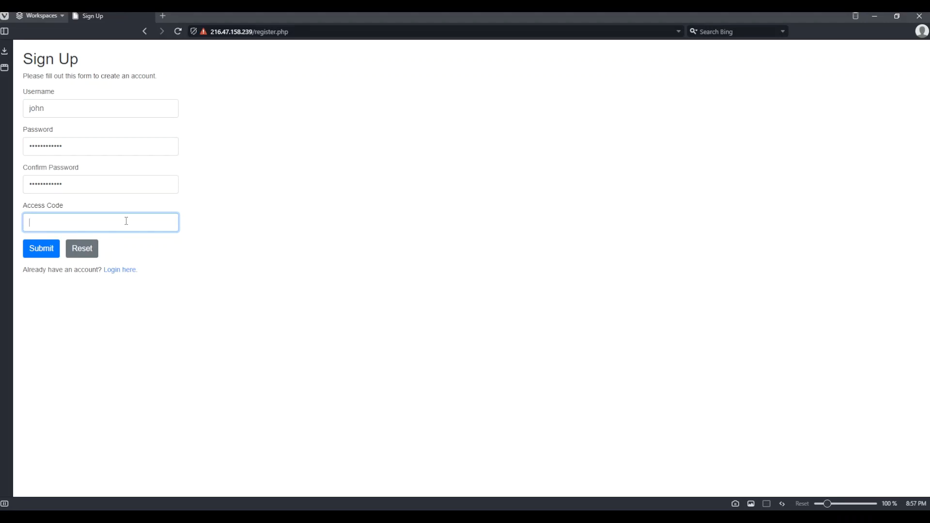
{"action": "type", "text": "@ccessCode"}
{"action": "left_click", "coordinate": [207, 276]}
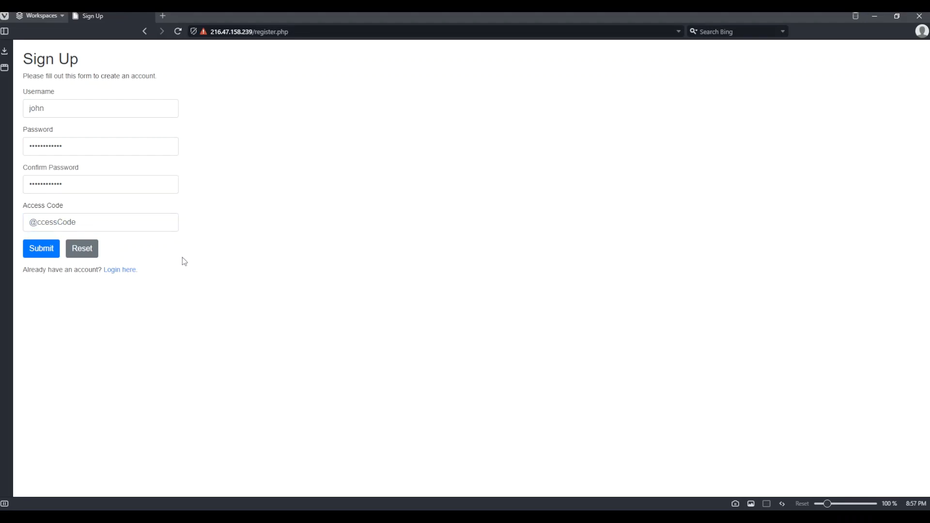
{"action": "left_click", "coordinate": [43, 256]}
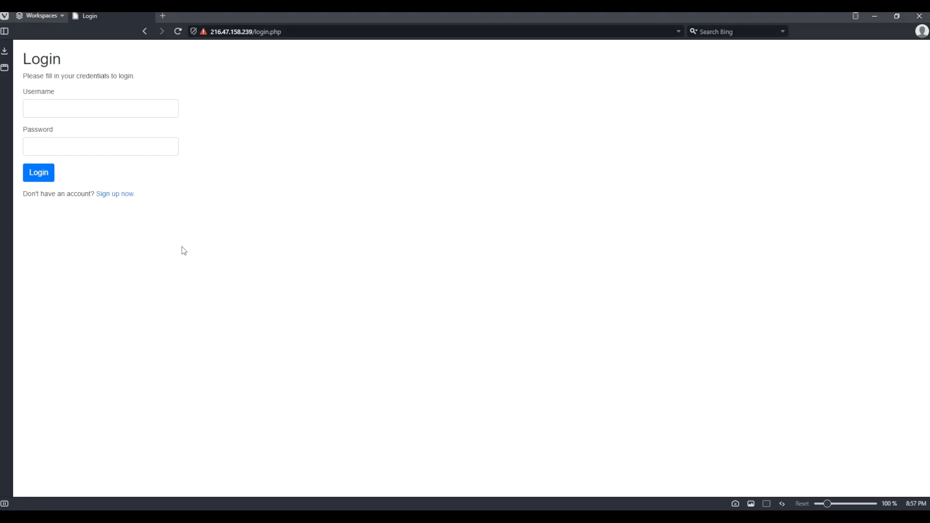
Step: Log in to the self-registration site with the new username and the account password
{"action": "left_click", "coordinate": [145, 107]}
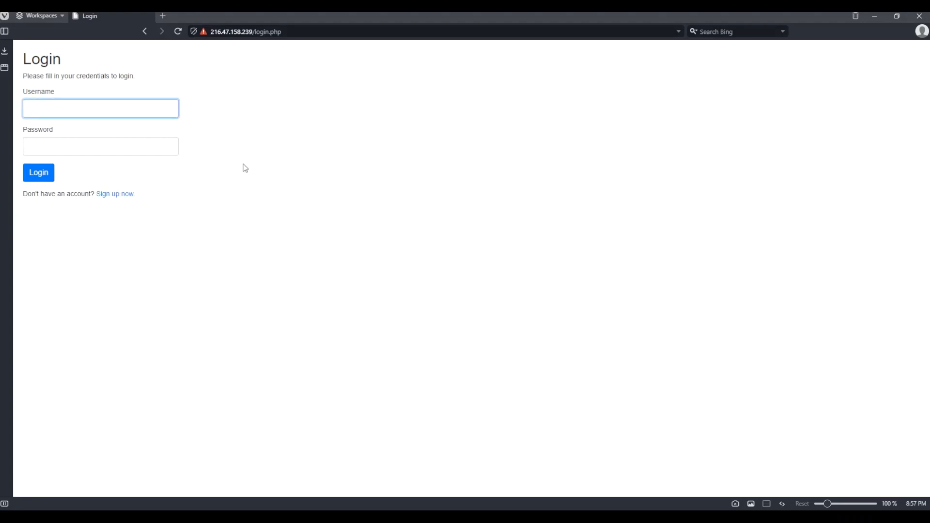
{"action": "type", "text": "john"}
{"action": "key", "text": "Tab"}
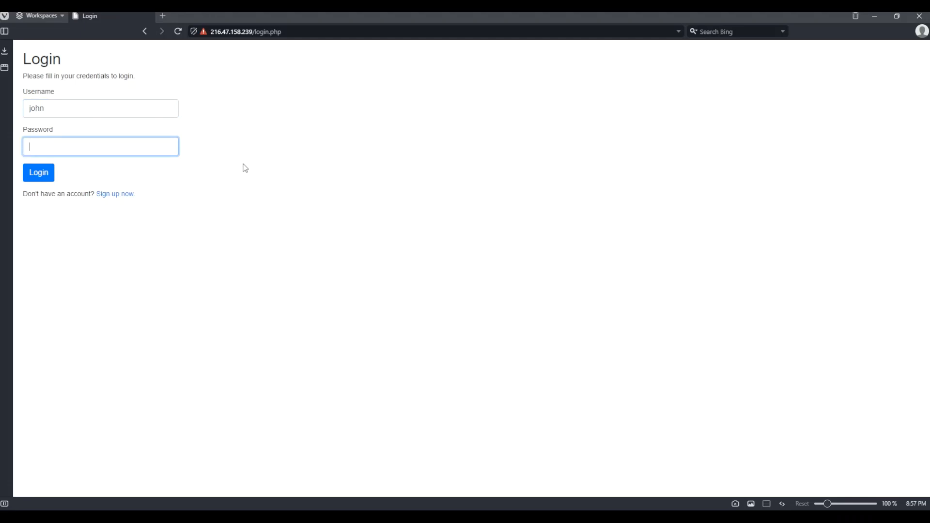
{"action": "type", "text": "************"}
{"action": "left_click", "coordinate": [39, 175]}
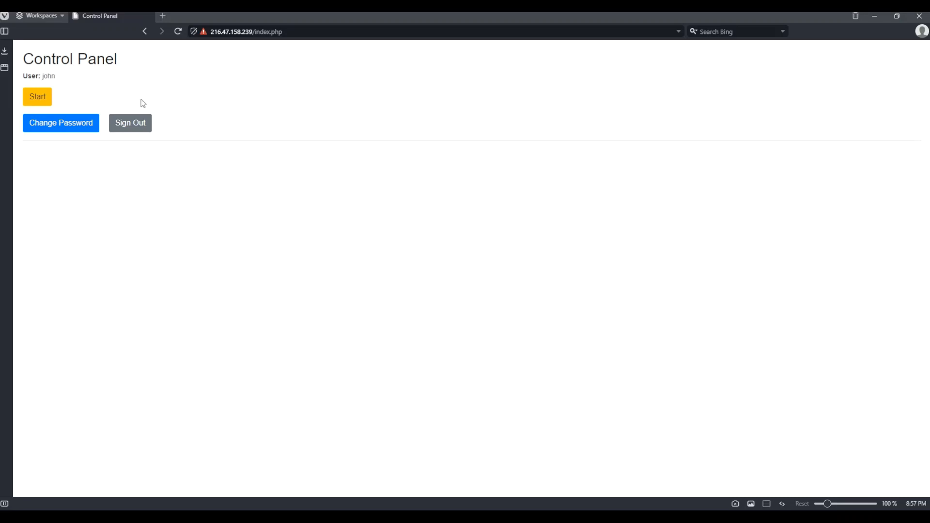
Step: Start the user's lab environment from the control panel and open its Proxmox access
{"action": "left_click", "coordinate": [44, 100]}
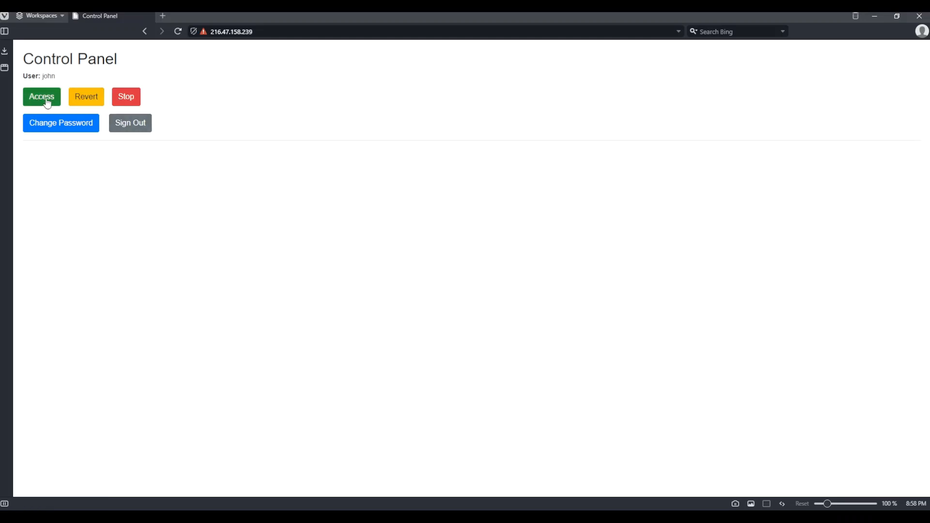
{"action": "left_click", "coordinate": [47, 103]}
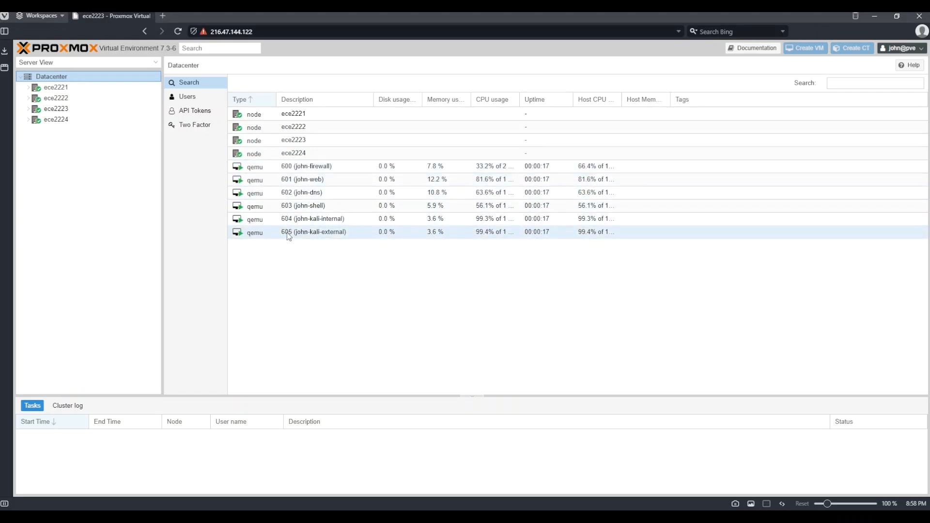
Step: Open the console of VM 603 (john-shell) in Proxmox
{"action": "left_click", "coordinate": [313, 206]}
{"action": "double_click", "coordinate": [314, 206]}
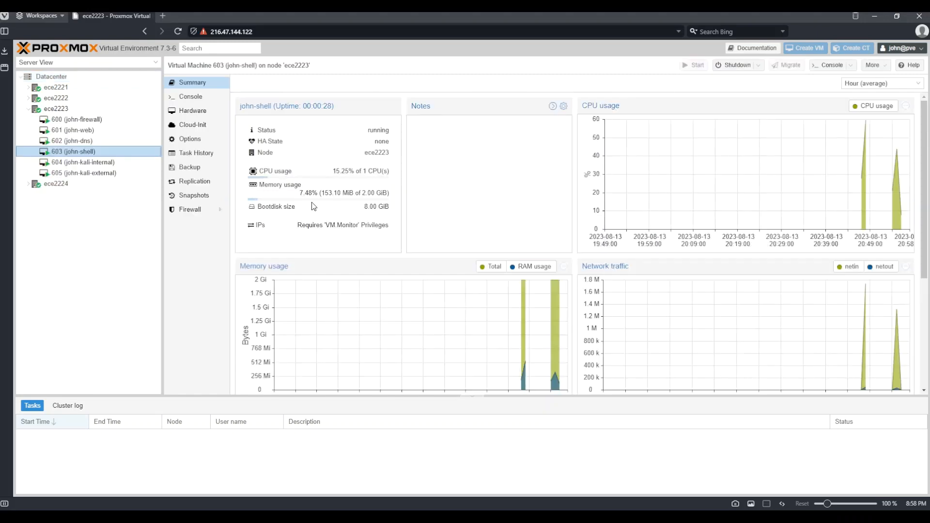
{"action": "left_click", "coordinate": [201, 97]}
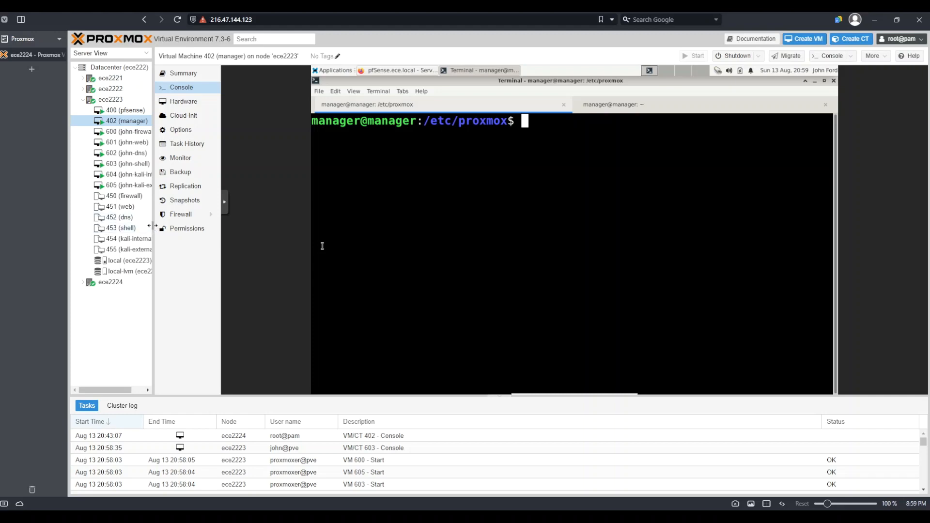
{"action": "left_click_drag", "start_coordinate": [153, 228], "coordinate": [184, 230]}
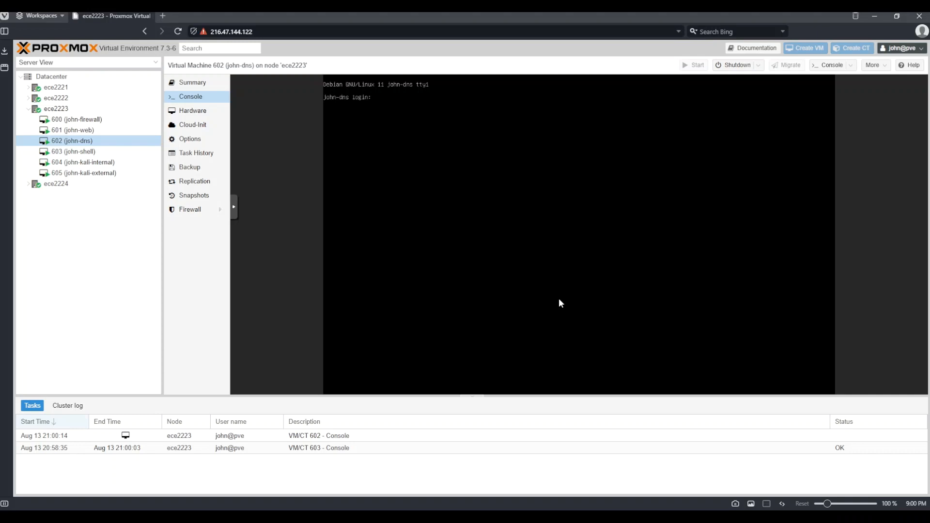
Step: Open the console of VM 602 (john-dns), log in as root, and run ip a
{"action": "left_click", "coordinate": [77, 142]}
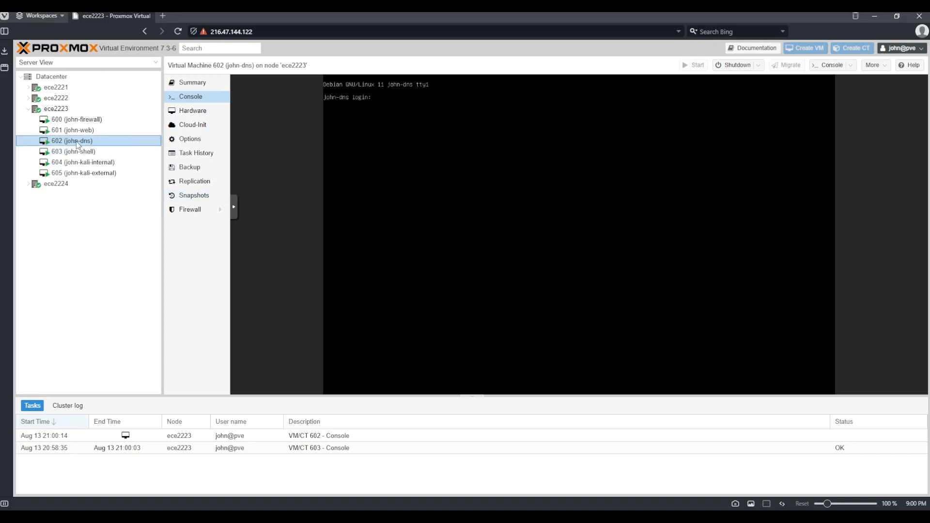
{"action": "left_click", "coordinate": [464, 156]}
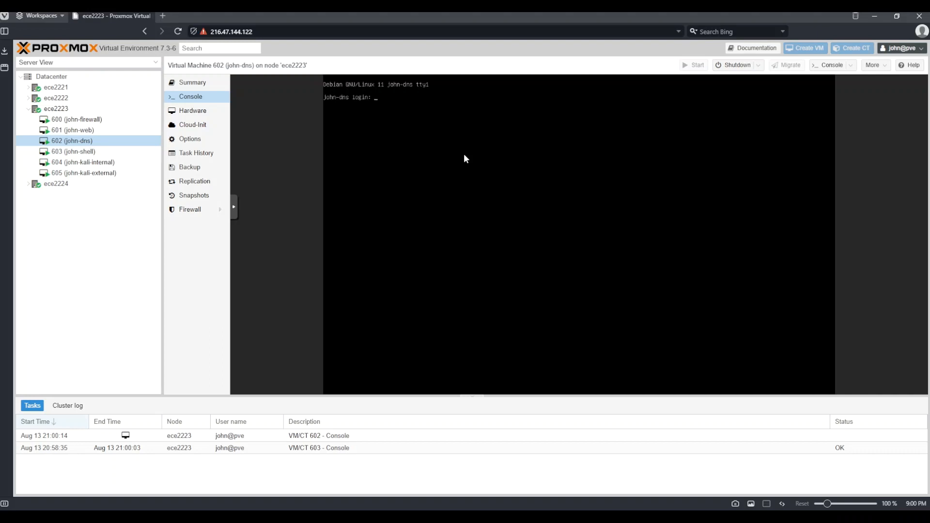
{"action": "type", "text": "root"}
{"action": "key", "text": "Return"}
{"action": "key", "text": "Return"}
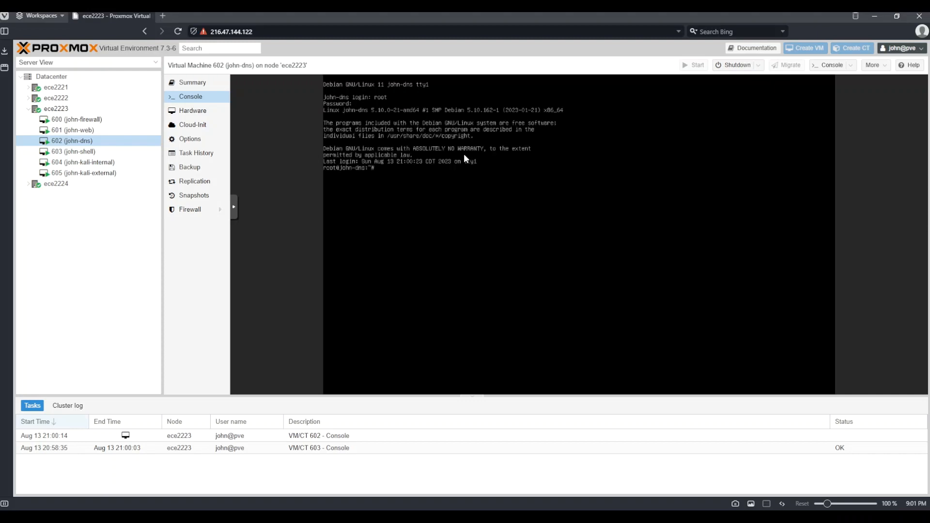
{"action": "type", "text": "ip a"}
{"action": "key", "text": "Return"}
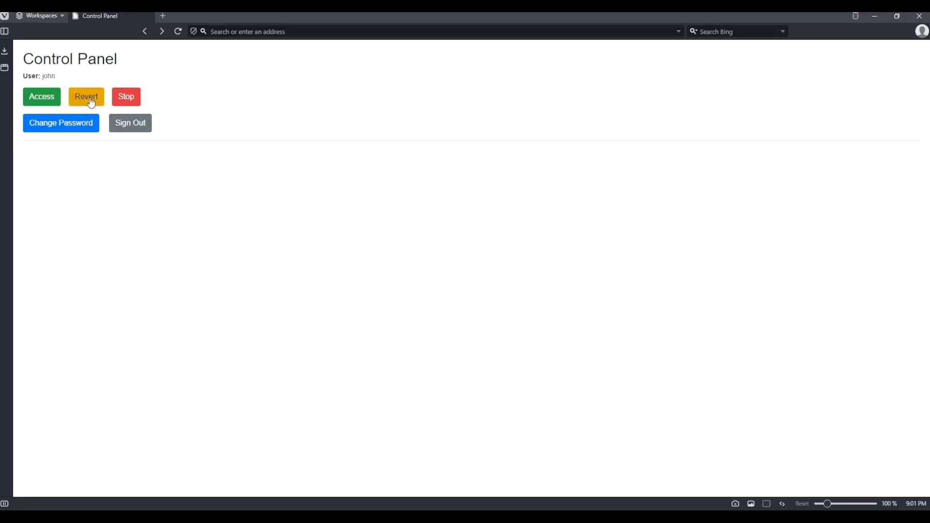
Step: Stop the lab environment and sign out of the control panel
{"action": "left_click", "coordinate": [127, 97]}
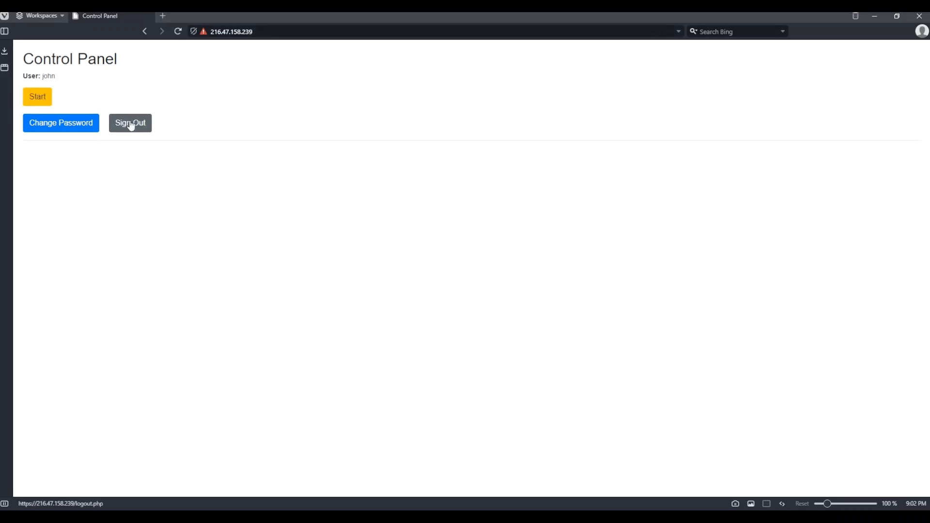
{"action": "left_click", "coordinate": [131, 125]}
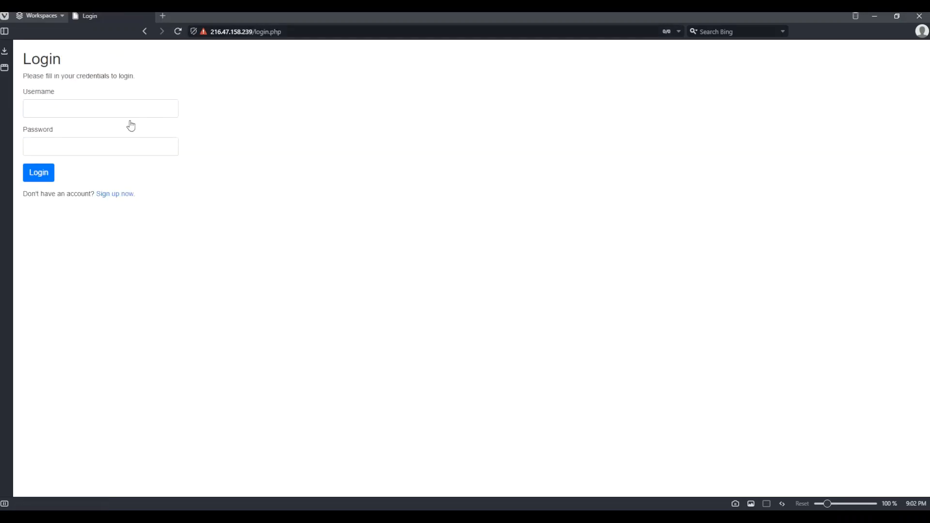